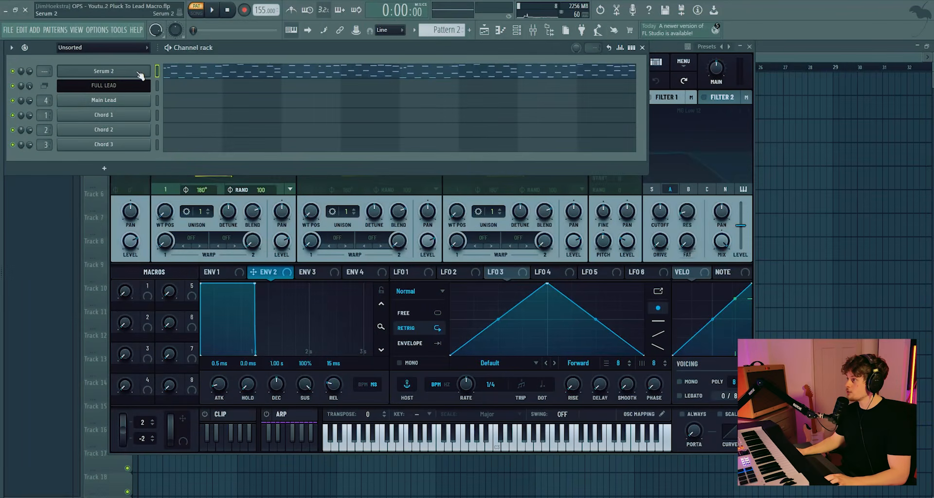
# - Open the Serum 2 instrument, raise oscillator A to octave +1 and enable Filter 1
pyautogui.click(142, 73)
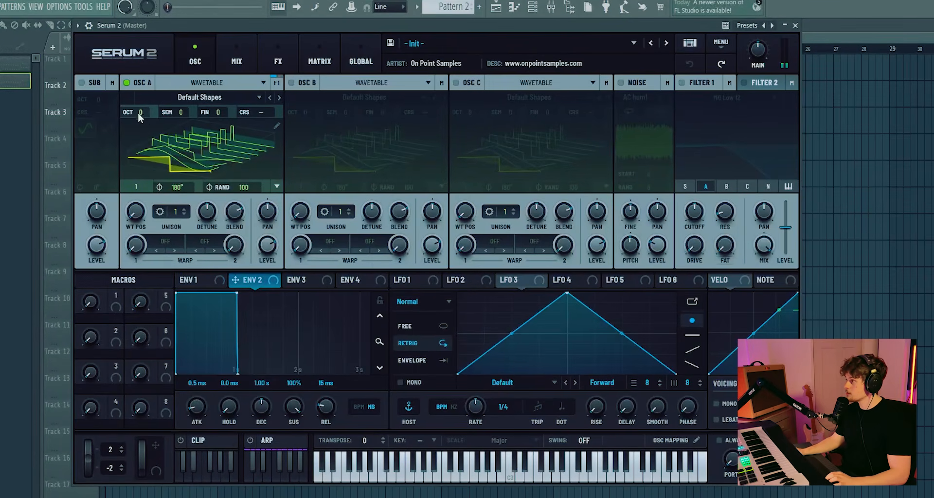
pyautogui.moveTo(138, 113); pyautogui.dragTo(139, 107)
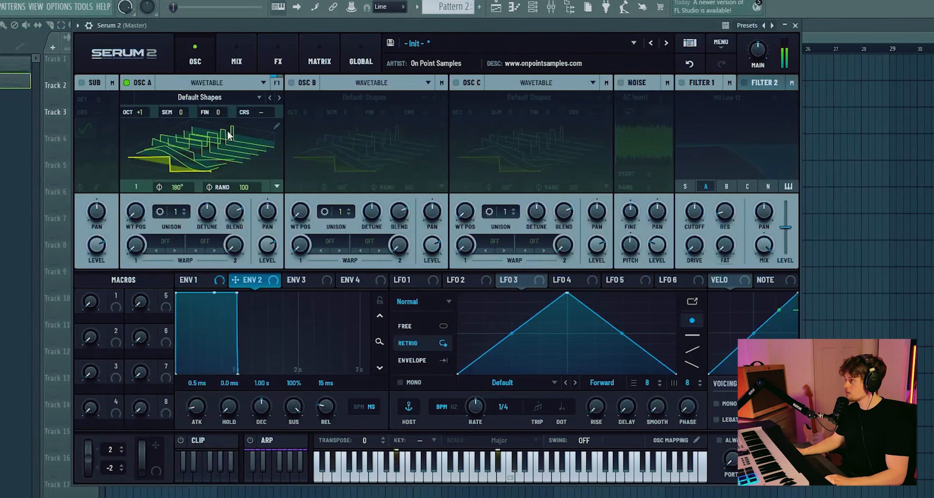
pyautogui.click(682, 83)
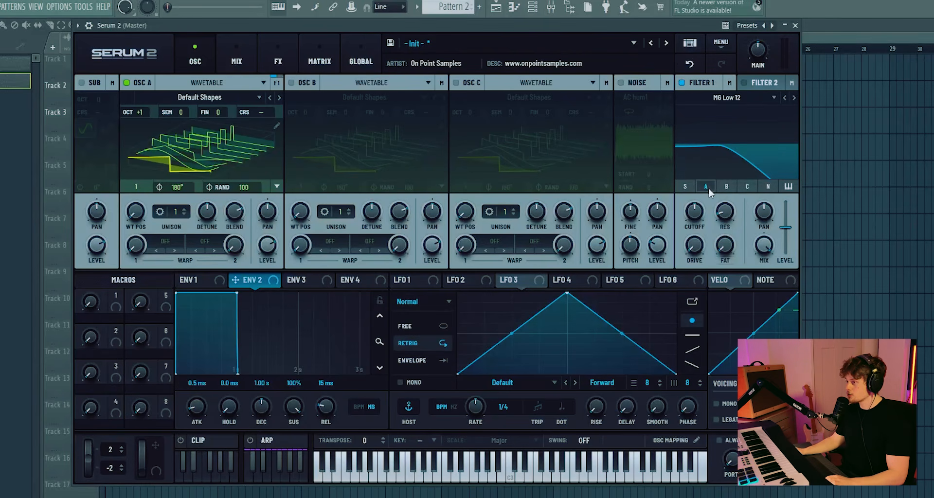
# - Try switching on oscillators B and C and the noise source and routing them through Filter 1
pyautogui.click(291, 83)
pyautogui.click(456, 83)
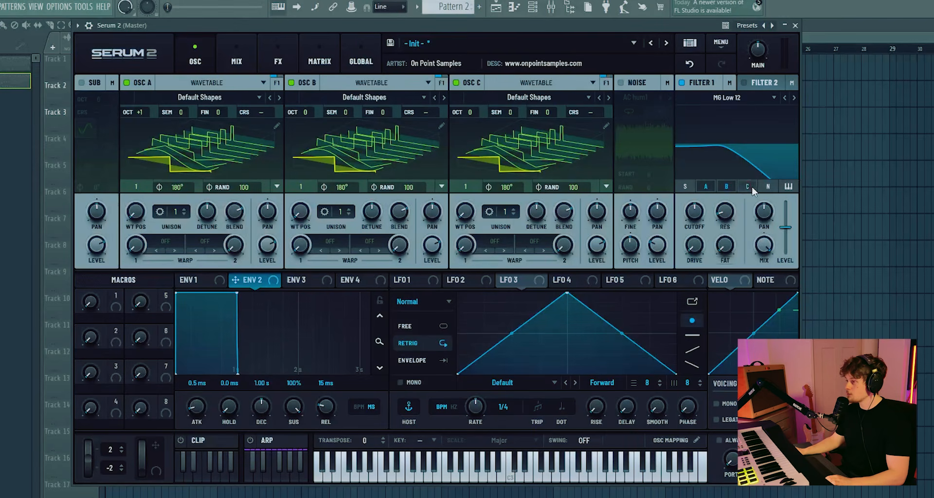
pyautogui.click(621, 82)
pyautogui.click(768, 187)
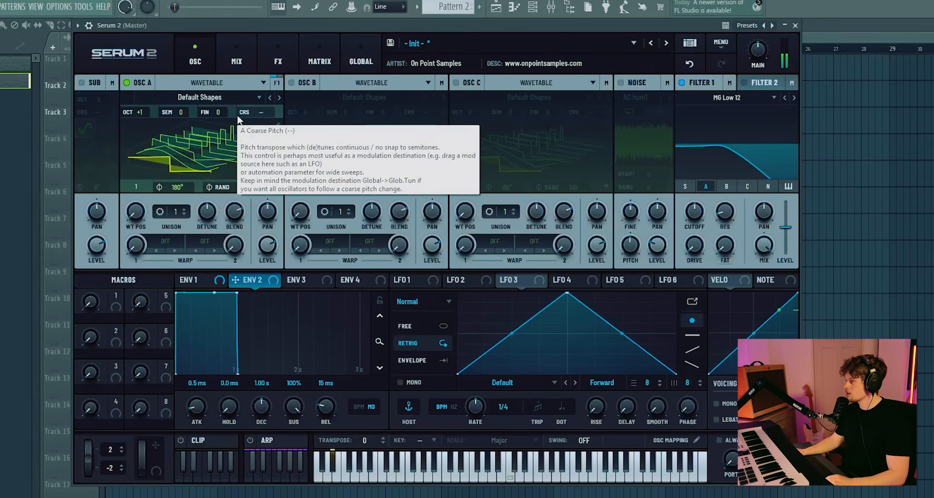
# - Shape Env 2 into a pluck with no sustain, a 777 ms decay and a steep downward curve
pyautogui.moveTo(238, 293); pyautogui.dragTo(229, 293)
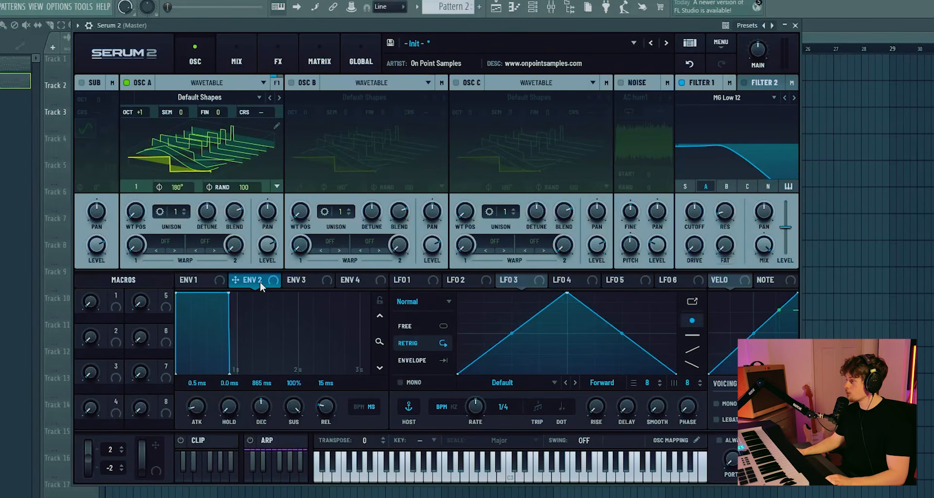
pyautogui.moveTo(231, 295); pyautogui.dragTo(225, 374)
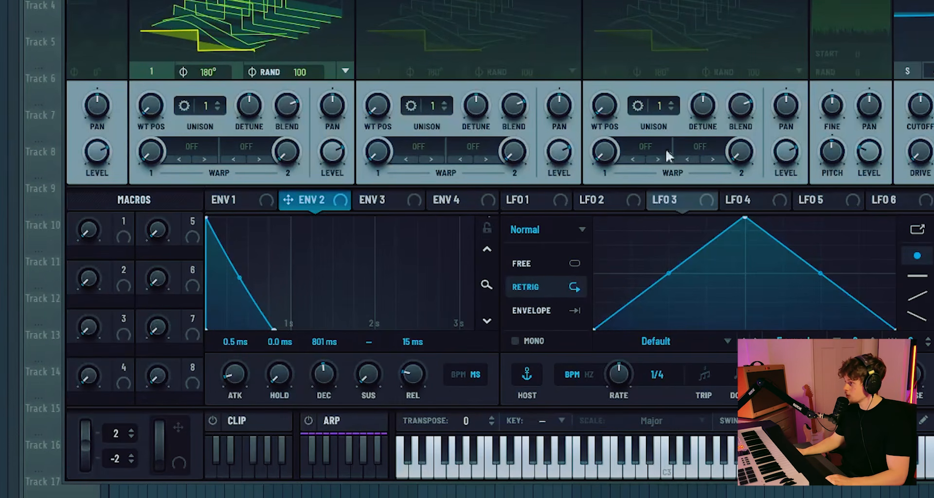
pyautogui.moveTo(273, 312); pyautogui.dragTo(271, 329)
pyautogui.moveTo(245, 276); pyautogui.dragTo(235, 289)
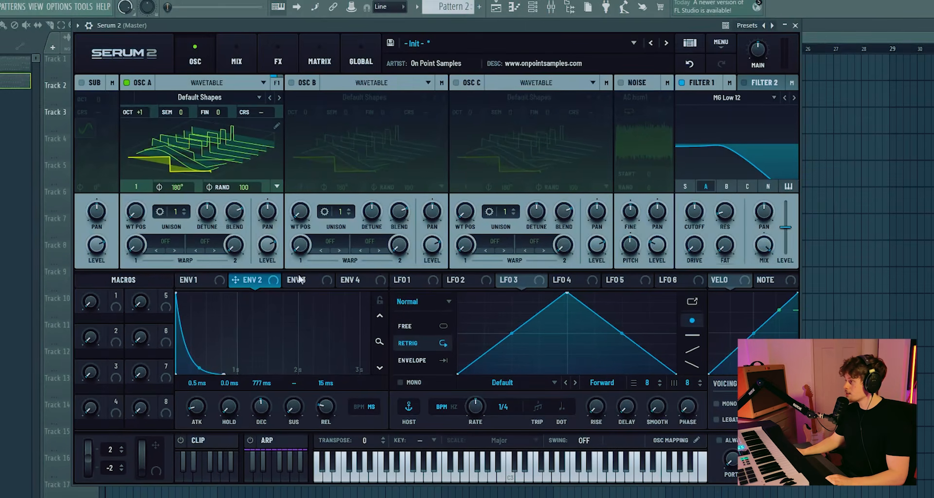
# - Map Env 2 to the Filter 1 cutoff and make the modulation one-directional in the modulation matrix
pyautogui.moveTo(299, 279); pyautogui.dragTo(693, 211)
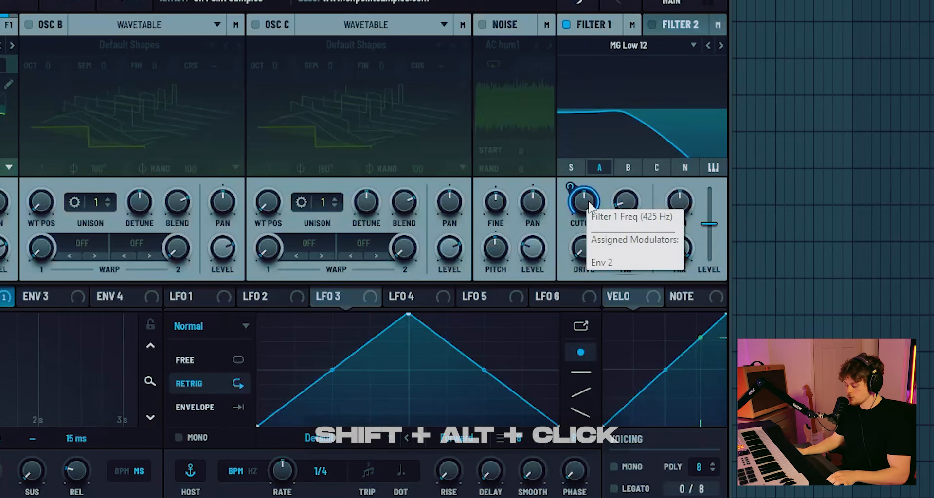
pyautogui.keyDown('alt'); pyautogui.keyDown('shift'); pyautogui.click(591, 206); pyautogui.keyUp('shift'); pyautogui.keyUp('alt')
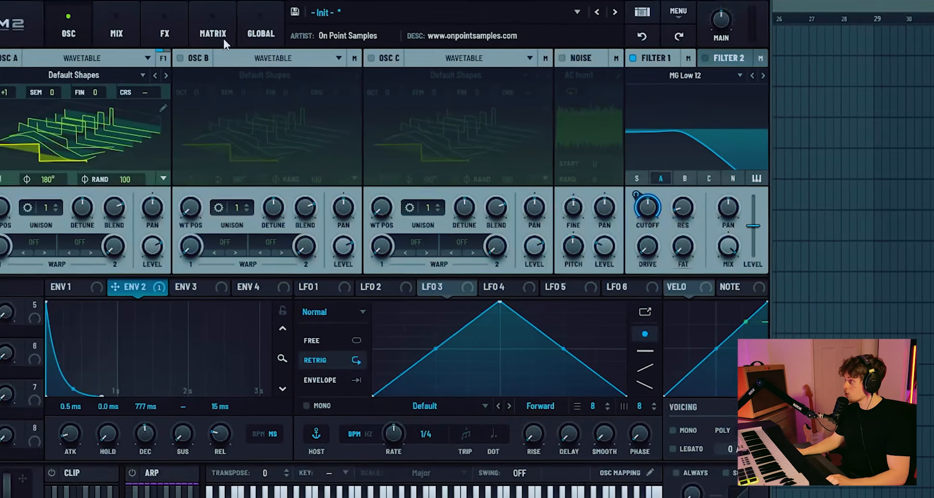
pyautogui.click(221, 36)
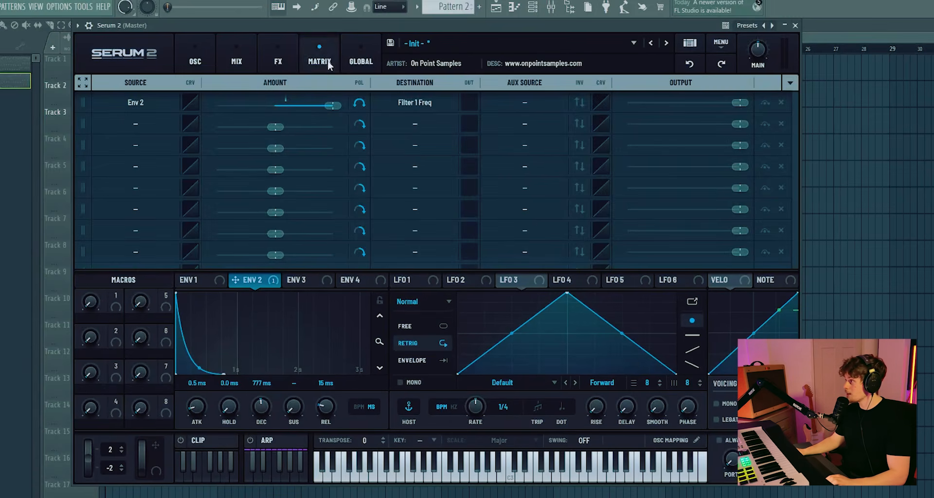
pyautogui.click(362, 104)
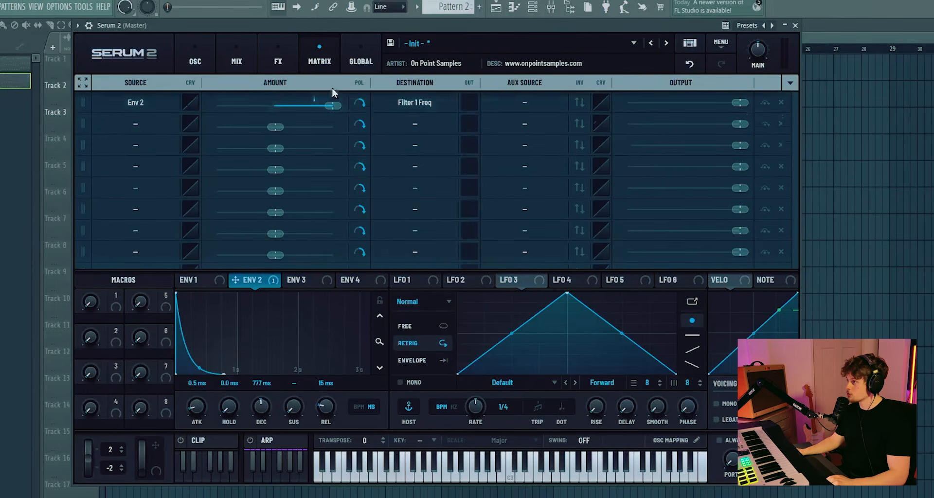
pyautogui.click(195, 61)
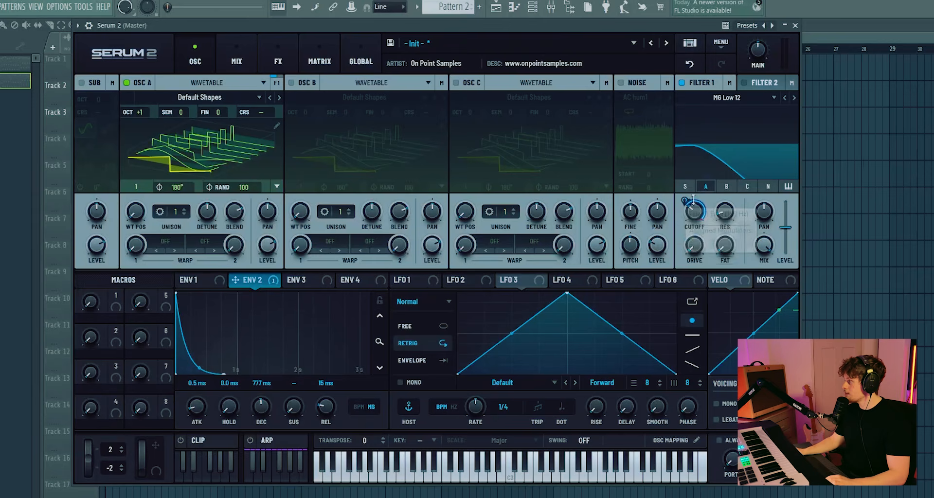
# - Try different Env 2 modulation depths on the Filter 1 cutoff, between about 81% and 99%
pyautogui.moveTo(696, 208)
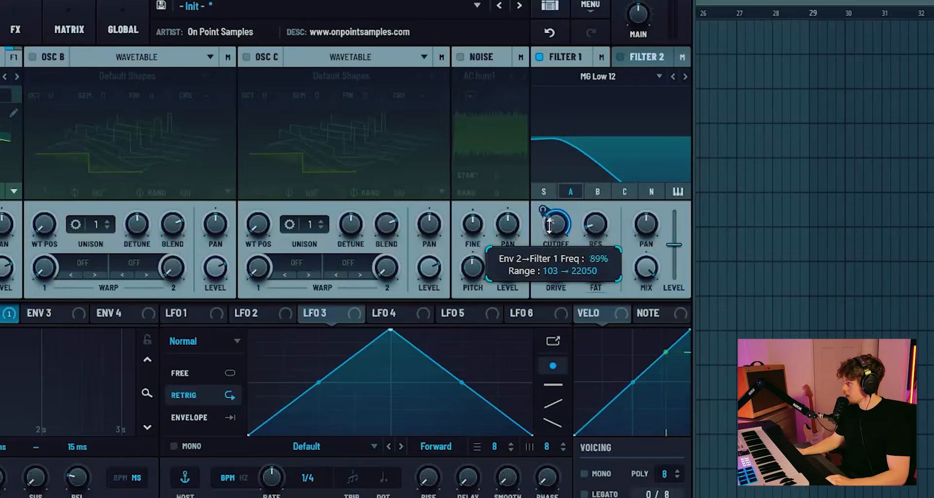
pyautogui.moveTo(549, 224); pyautogui.dragTo(547, 220)
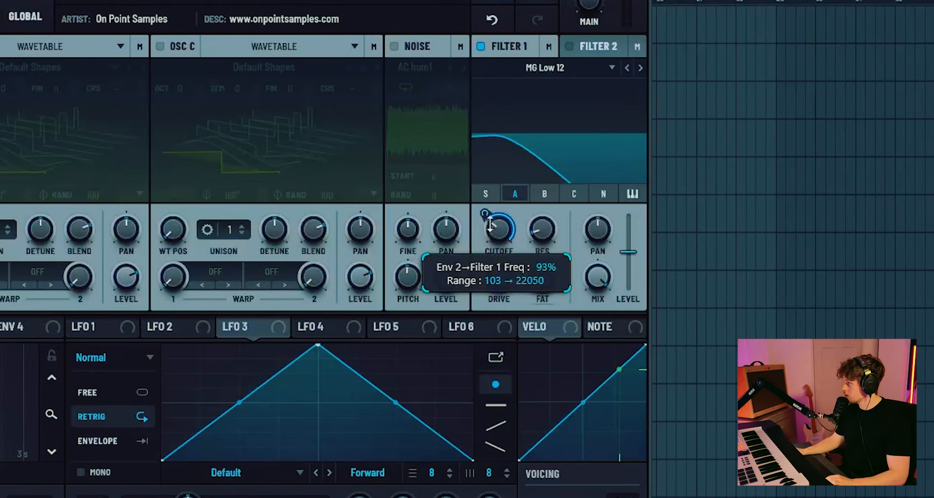
pyautogui.moveTo(490, 242); pyautogui.dragTo(495, 204)
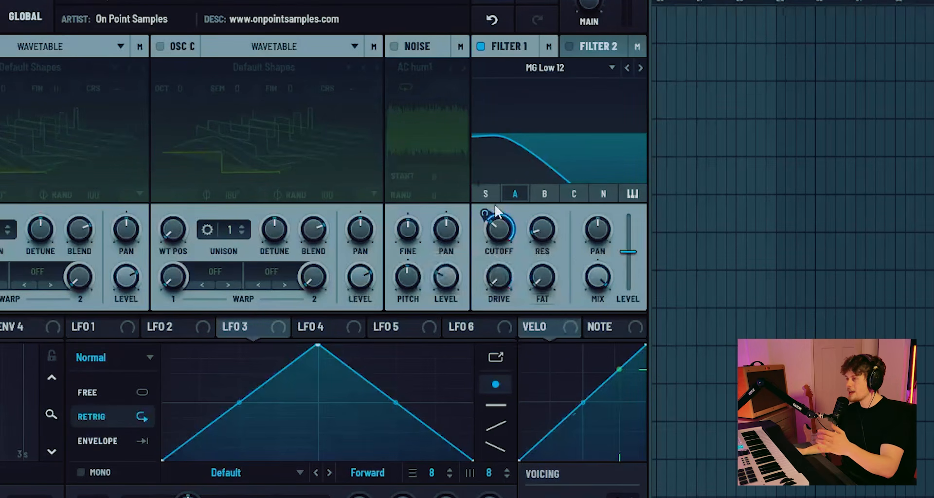
pyautogui.moveTo(489, 215)
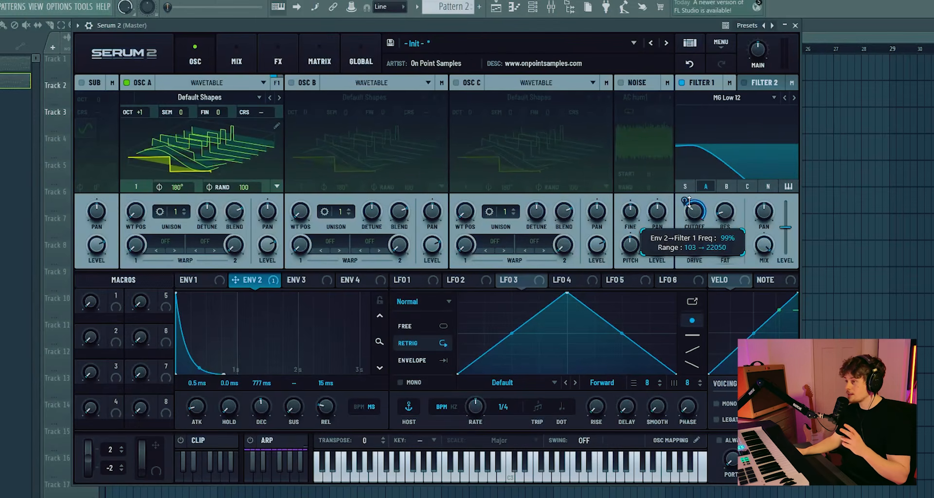
pyautogui.moveTo(687, 202); pyautogui.dragTo(688, 229)
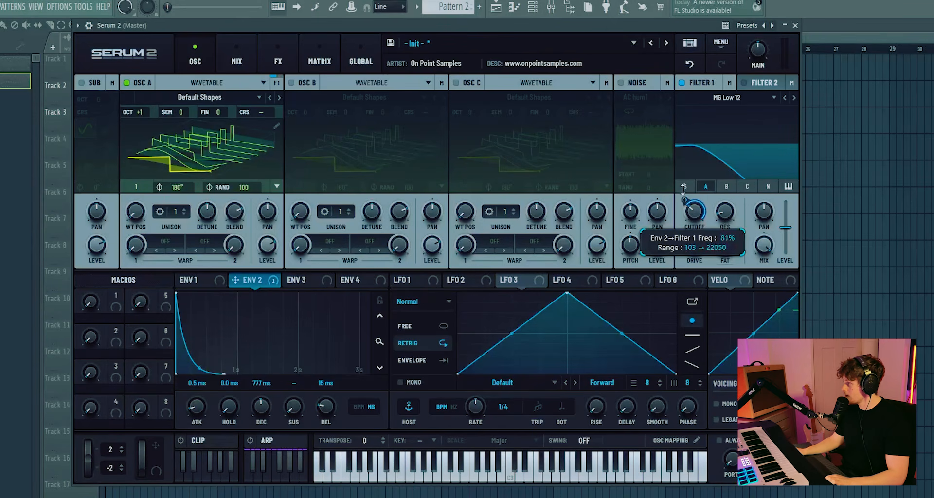
# - Lower the Filter 1 cutoff to about 15 Hz and readjust the Env 2 modulation depth on it
pyautogui.moveTo(694, 210); pyautogui.dragTo(696, 247)
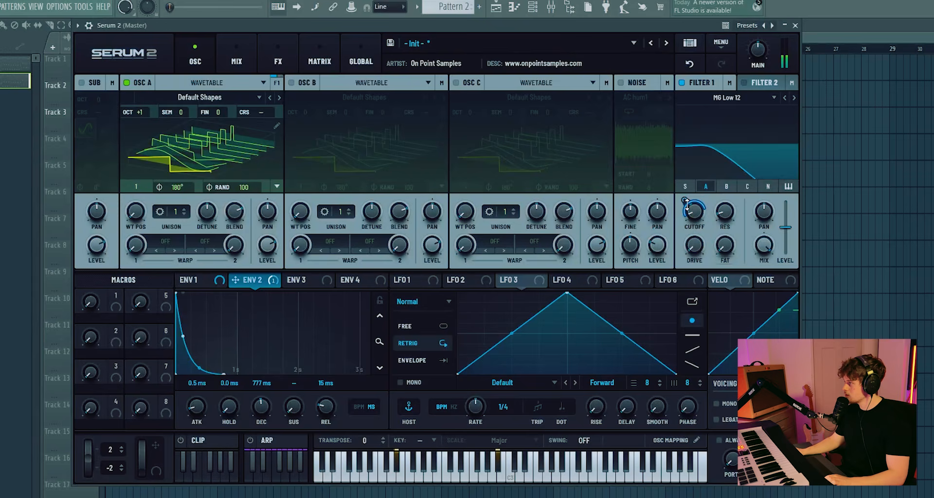
pyautogui.moveTo(686, 198)
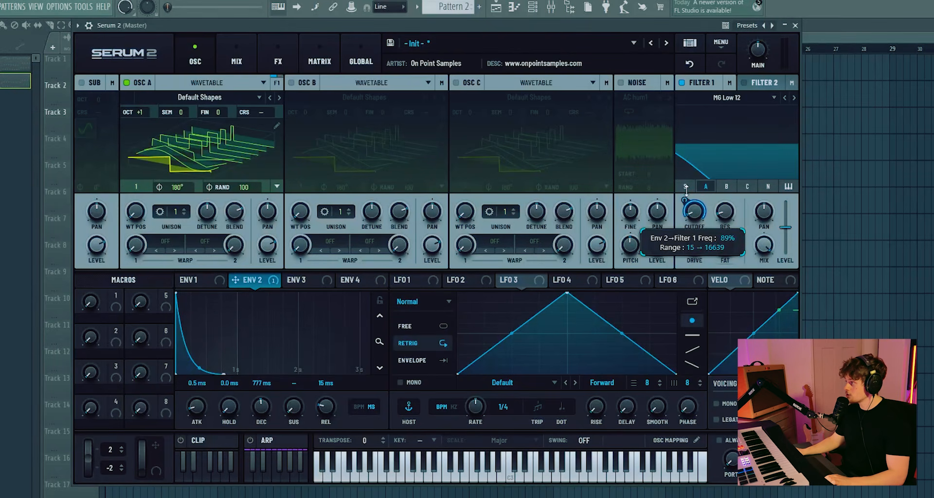
pyautogui.moveTo(686, 188); pyautogui.dragTo(684, 194)
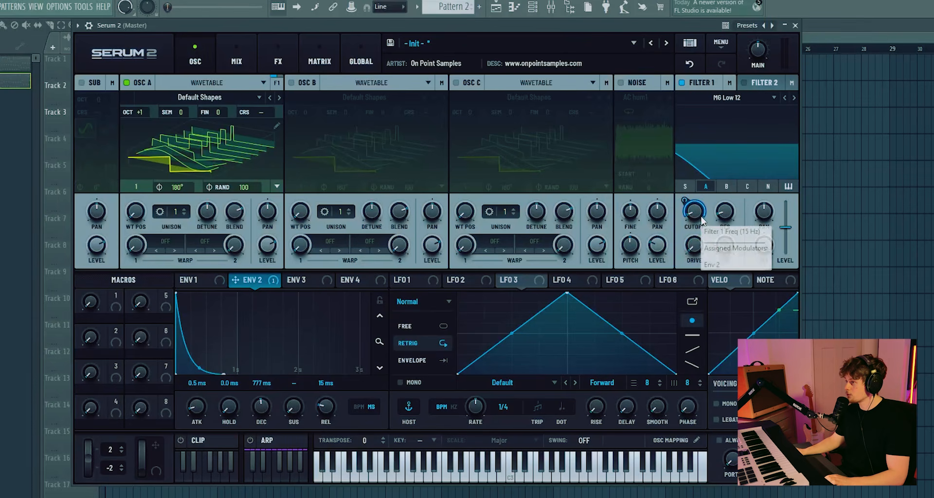
pyautogui.moveTo(687, 209)
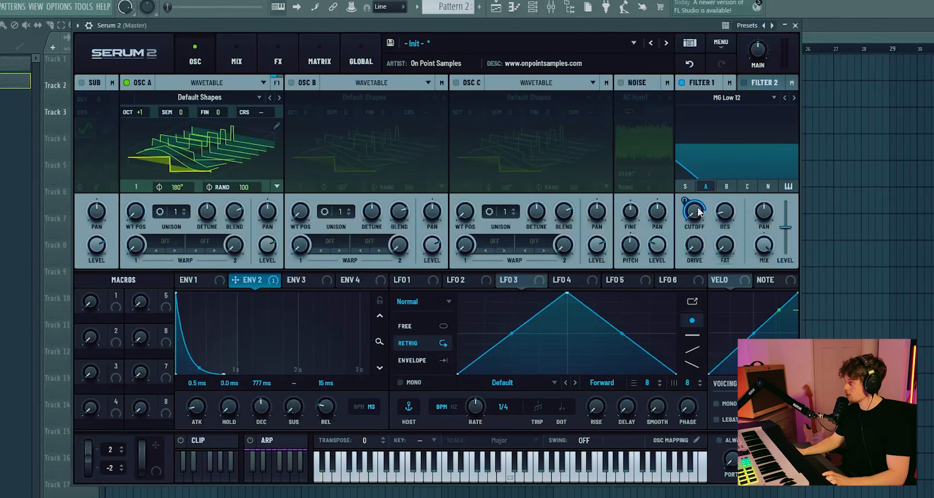
# - Audition the MG Low types on Filter 1, going from MG Low 6 up to MG Low 24
pyautogui.click(730, 99)
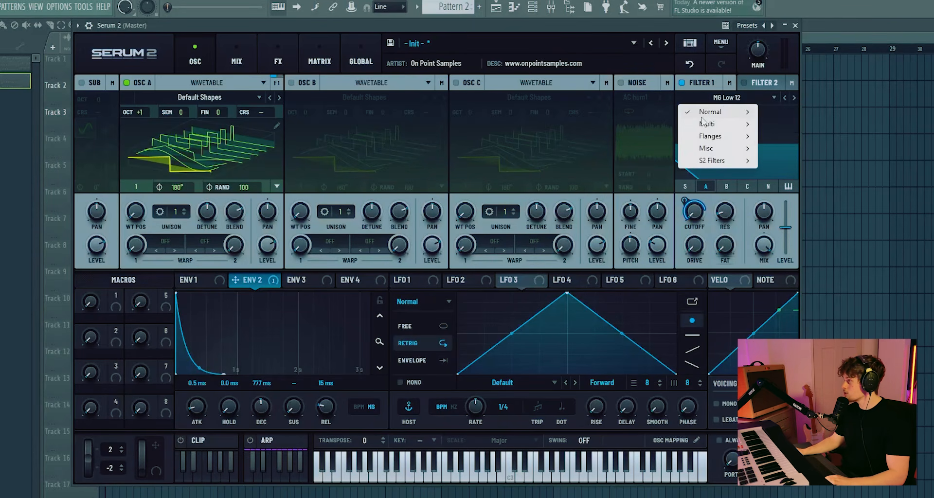
pyautogui.moveTo(716, 112)
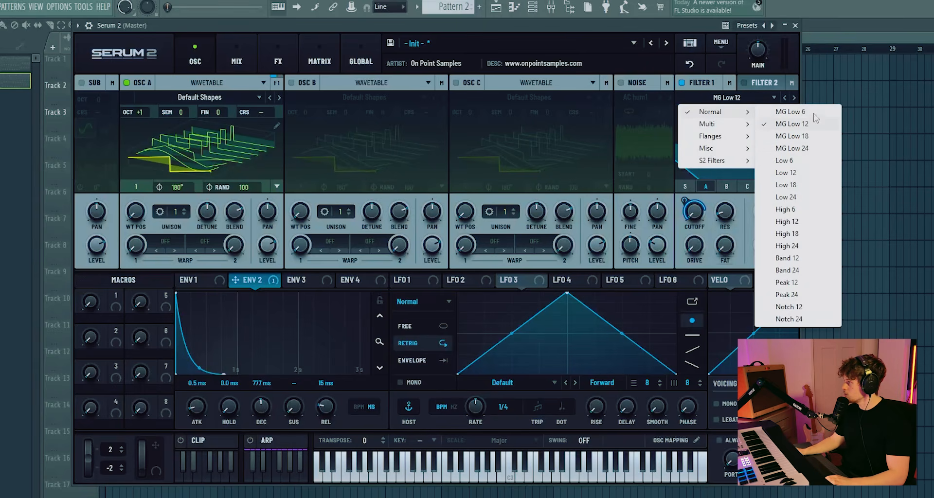
pyautogui.click(802, 116)
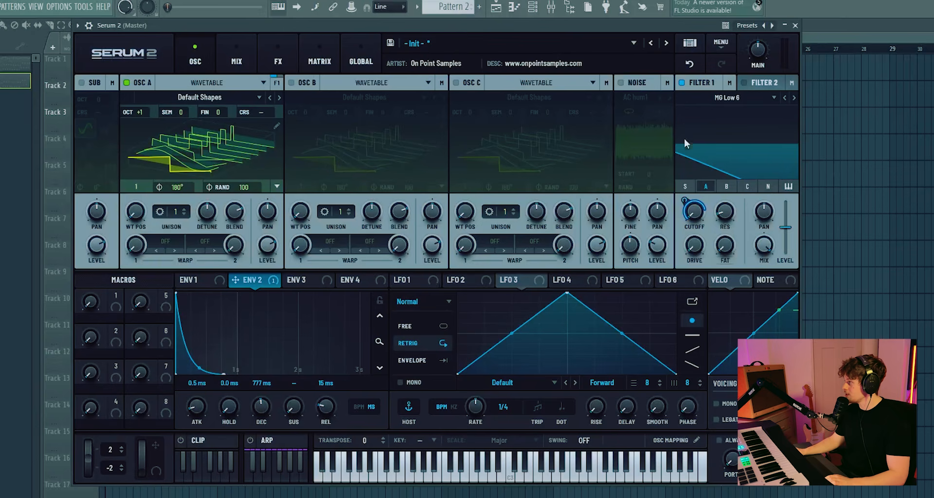
pyautogui.click(794, 97)
pyautogui.click(794, 97)
pyautogui.click(794, 98)
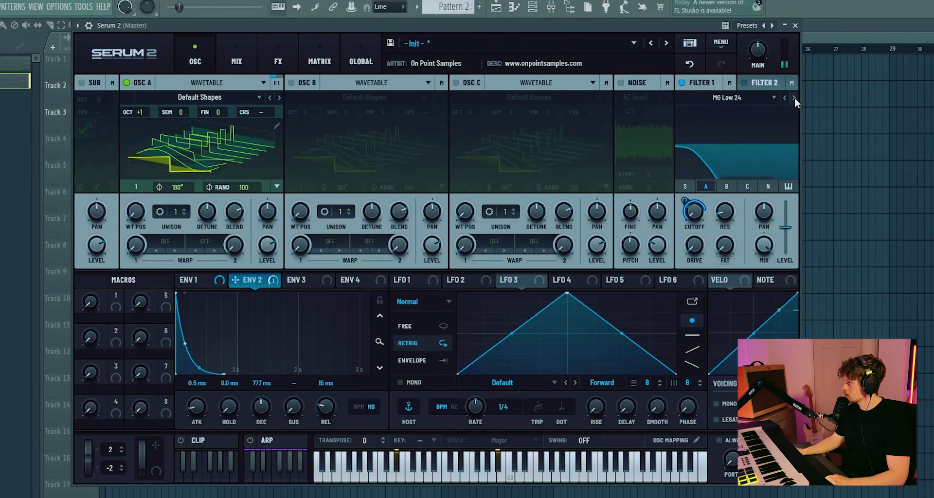
# - Audition the plain Low types on Filter 1, going from Low 6 up to Low 24
pyautogui.click(740, 96)
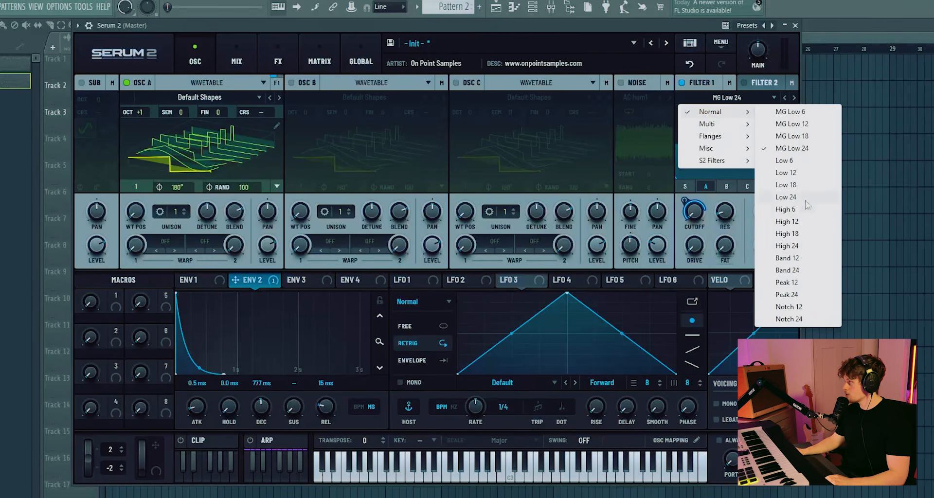
pyautogui.click(799, 163)
pyautogui.click(794, 98)
pyautogui.click(794, 97)
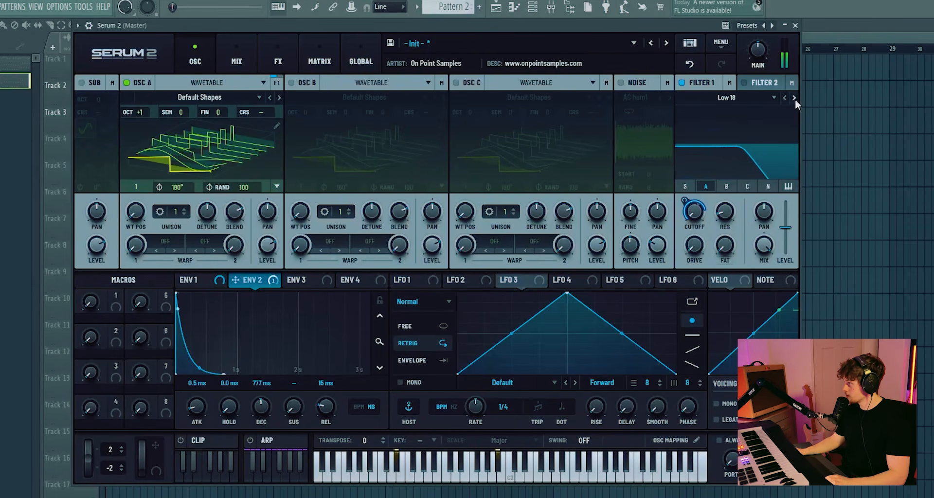
pyautogui.click(794, 98)
# - Set Filter 1 to the French LP type after comparing it with German LP
pyautogui.click(748, 98)
pyautogui.moveTo(730, 148)
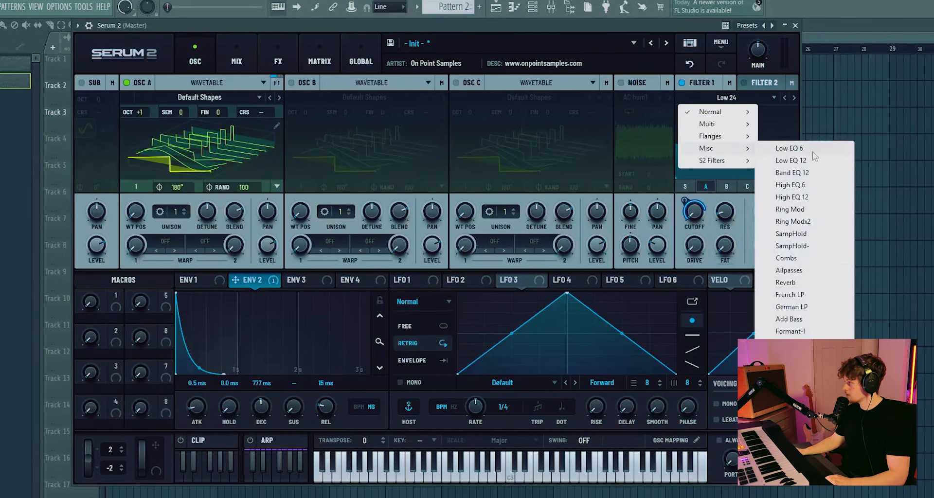
pyautogui.click(807, 298)
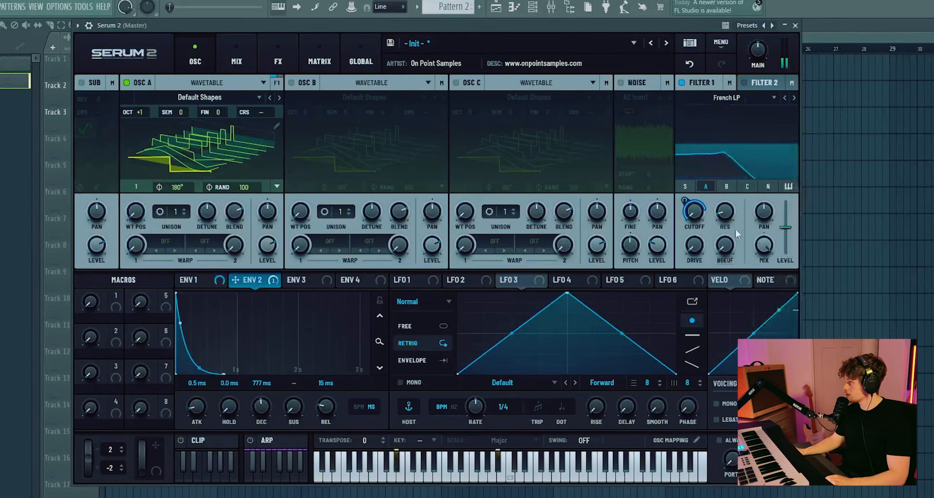
pyautogui.click(792, 97)
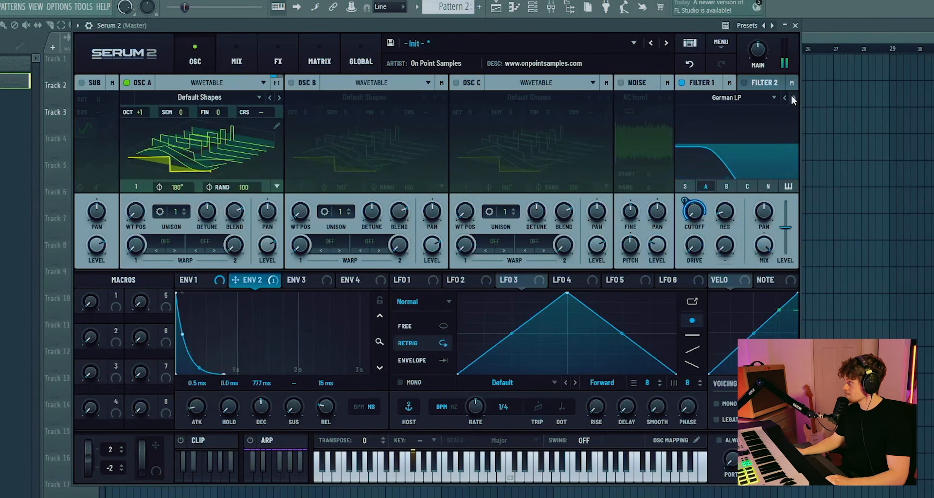
pyautogui.click(786, 98)
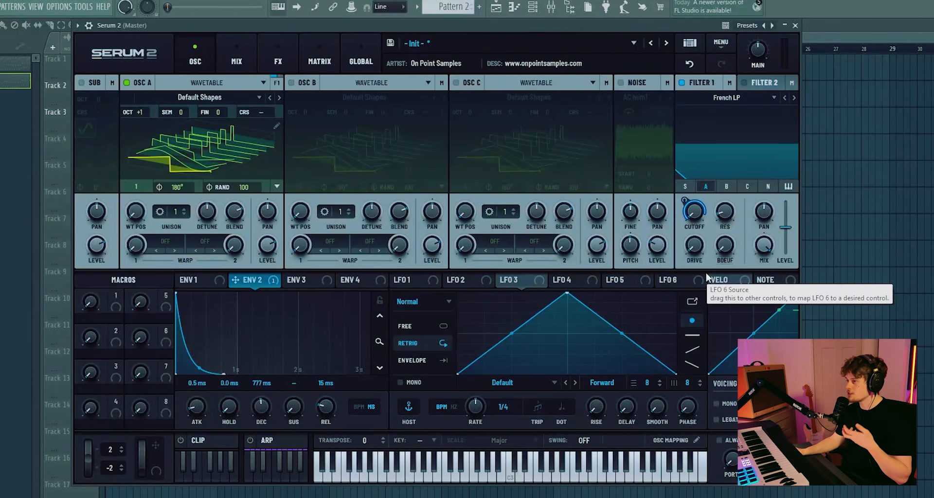
# - Adjust the Boeuf and resonance amounts of the French LP filter
pyautogui.moveTo(725, 246); pyautogui.dragTo(727, 228)
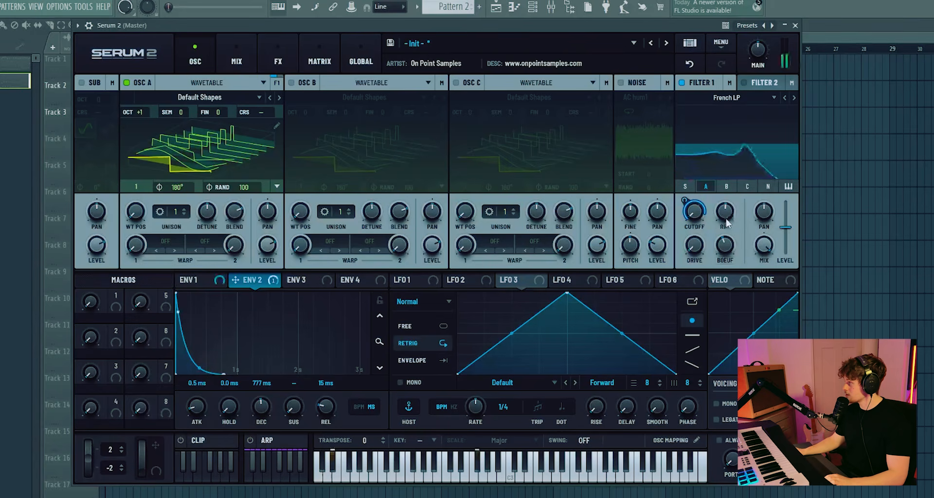
pyautogui.moveTo(727, 222); pyautogui.dragTo(728, 246)
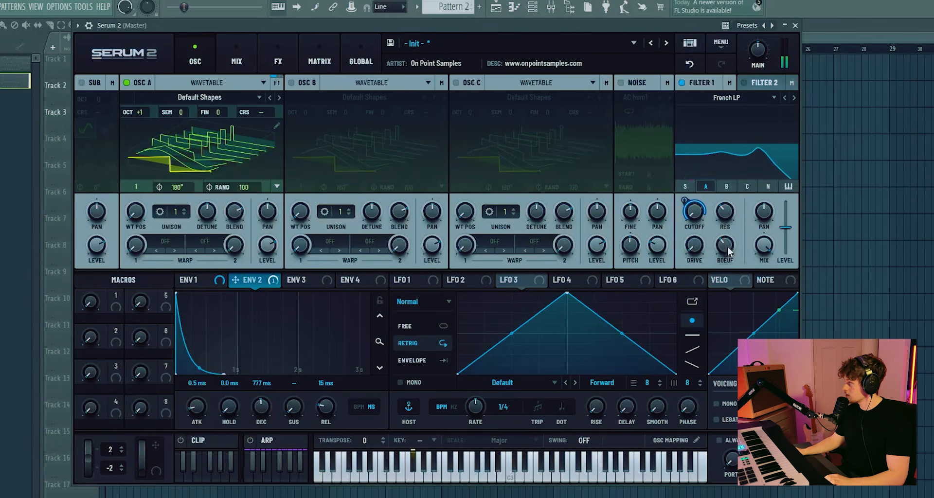
# - Audition the S2 filter types on Filter 1, going from MG Ladder through EMS Ladder to MG Dirty
pyautogui.click(726, 98)
pyautogui.moveTo(725, 161)
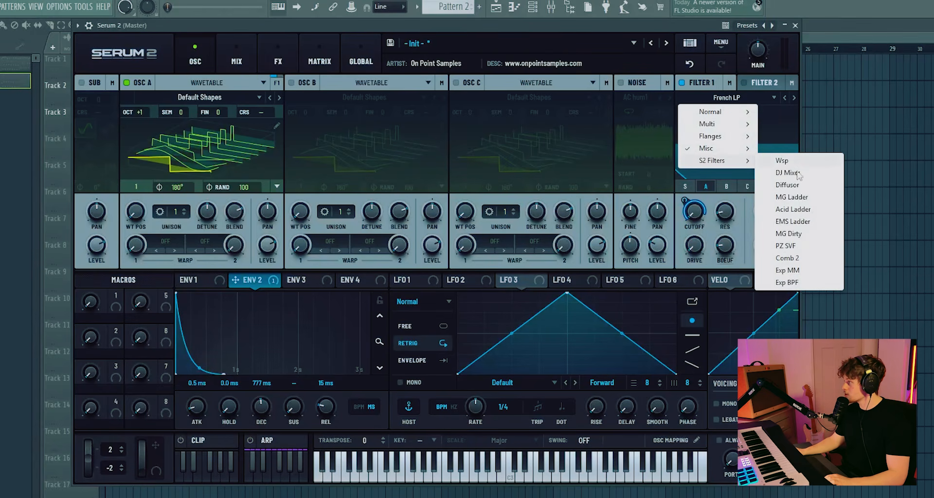
pyautogui.click(793, 197)
pyautogui.click(794, 98)
pyautogui.click(795, 98)
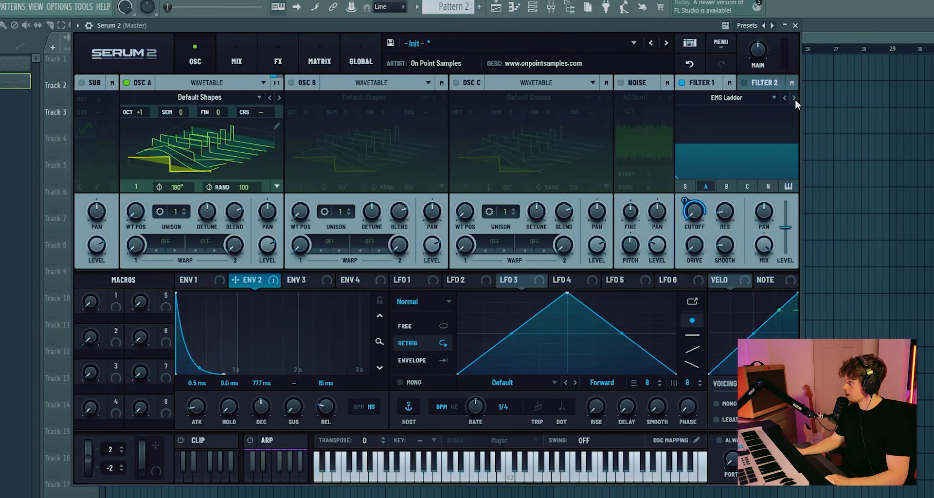
pyautogui.click(794, 98)
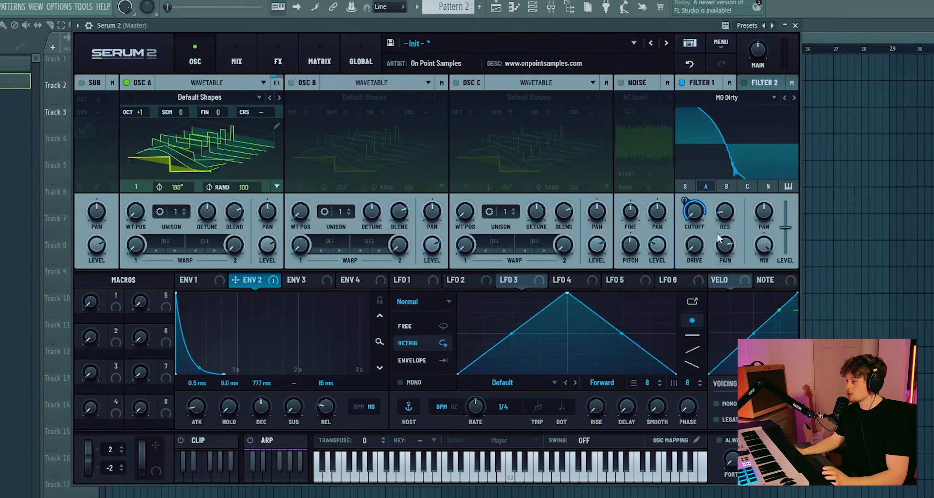
# - Set Filter 1 to the MG Low 12 type from the Normal filters
pyautogui.click(726, 98)
pyautogui.moveTo(720, 112)
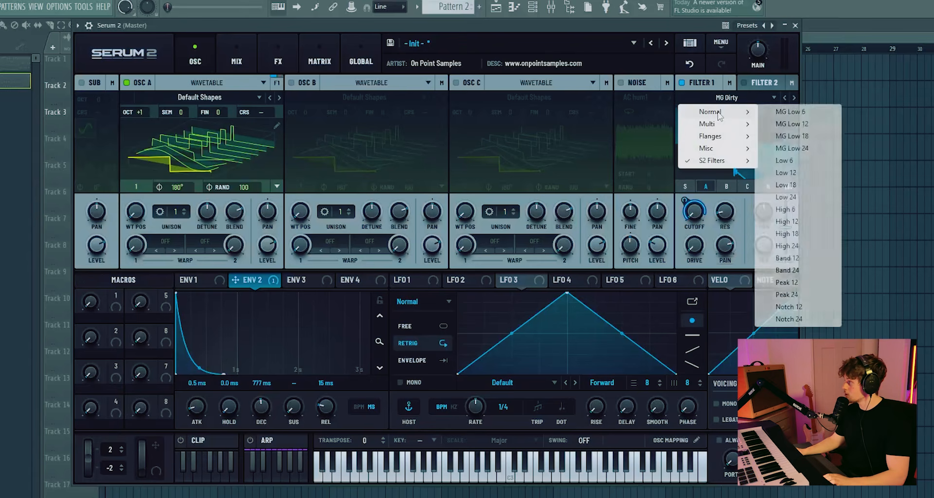
pyautogui.click(792, 124)
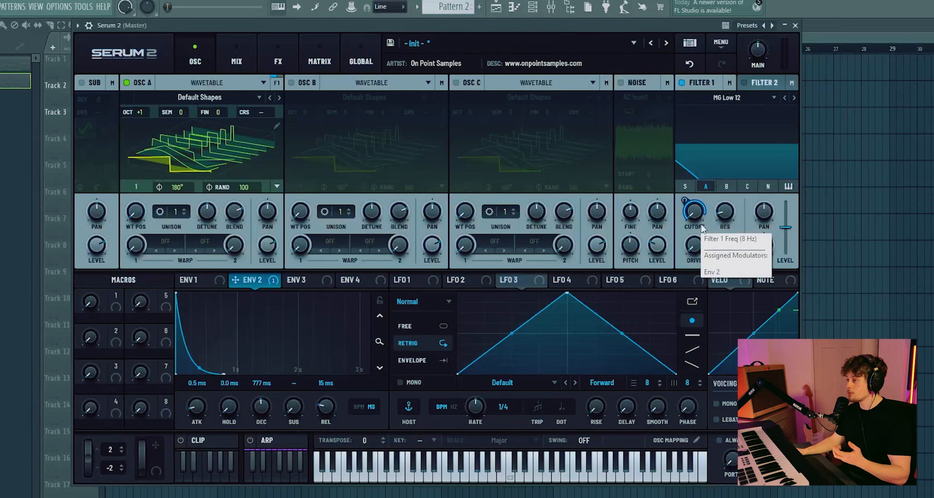
# - Try raising Filter 1's cutoff by hand from its lowest frequency
pyautogui.moveTo(699, 221)
pyautogui.mouseDown()
pyautogui.moveTo(724, 101)
pyautogui.moveTo(715, 238)
pyautogui.moveTo(706, 171)
pyautogui.moveTo(726, 103)
pyautogui.moveTo(701, 224)
pyautogui.mouseUp()
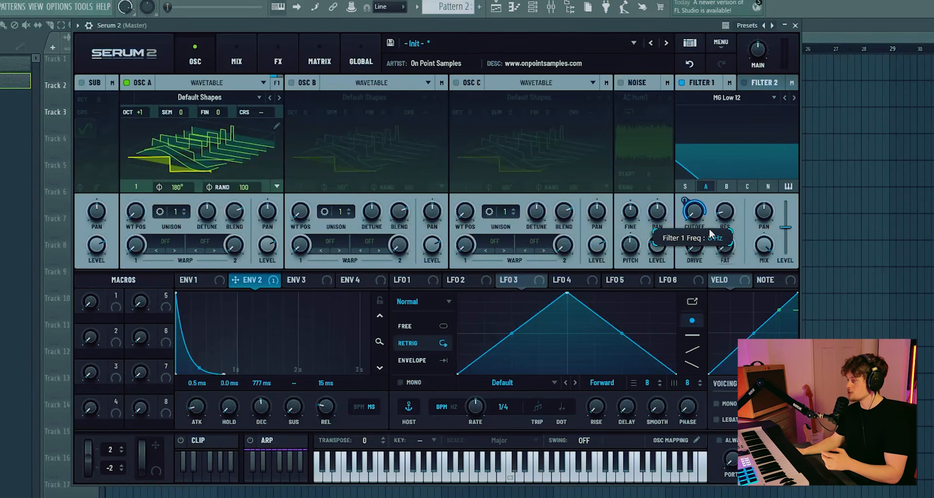
pyautogui.moveTo(709, 229); pyautogui.dragTo(714, 129)
pyautogui.moveTo(701, 228)
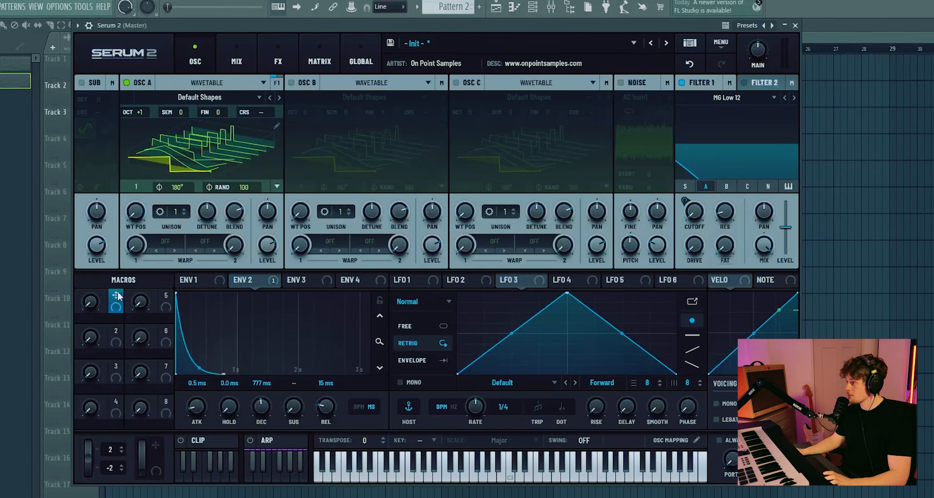
# - Assign Macro 1 to Filter 1's cutoff with a positive amount and sweep the macro to hear the filter open
pyautogui.moveTo(115, 298); pyautogui.dragTo(685, 207)
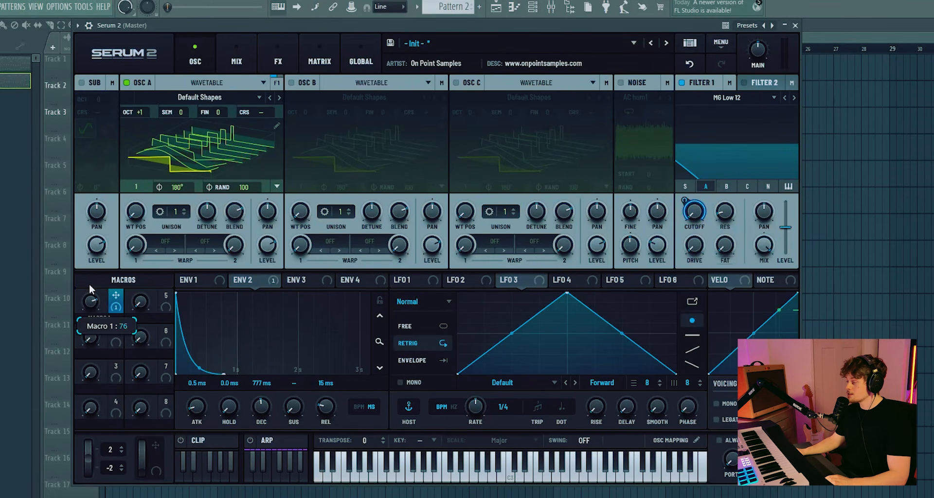
pyautogui.scroll(5, 90, 313)
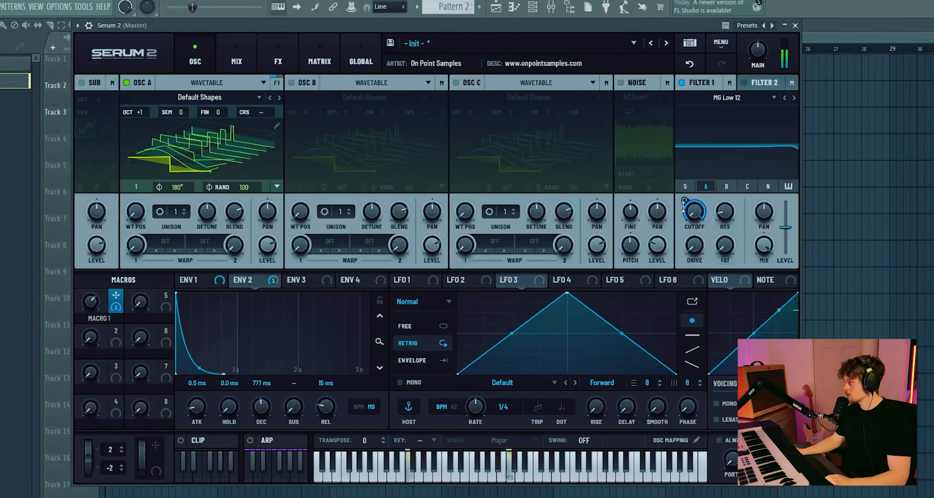
pyautogui.moveTo(688, 210)
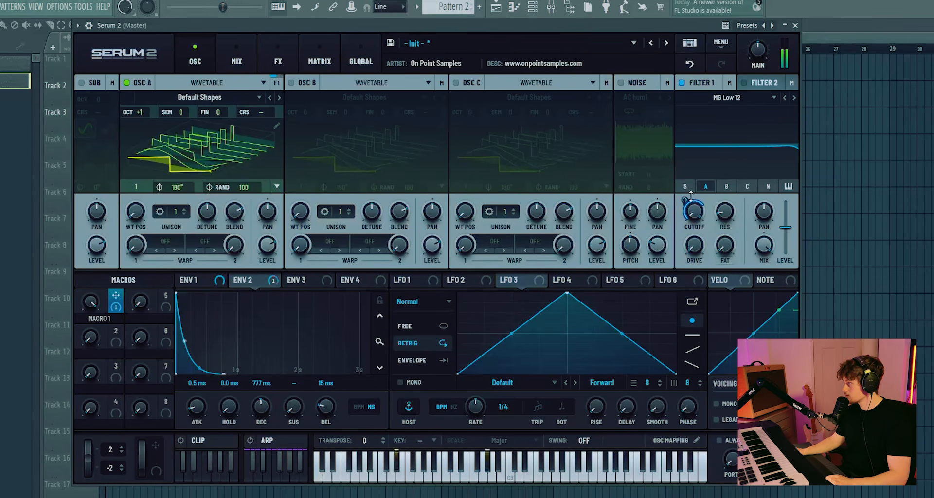
pyautogui.moveTo(690, 195)
# - Assign Macro 1 to Filter 1's Mix with a full negative amount and test it by sweeping the macro
pyautogui.moveTo(112, 307)
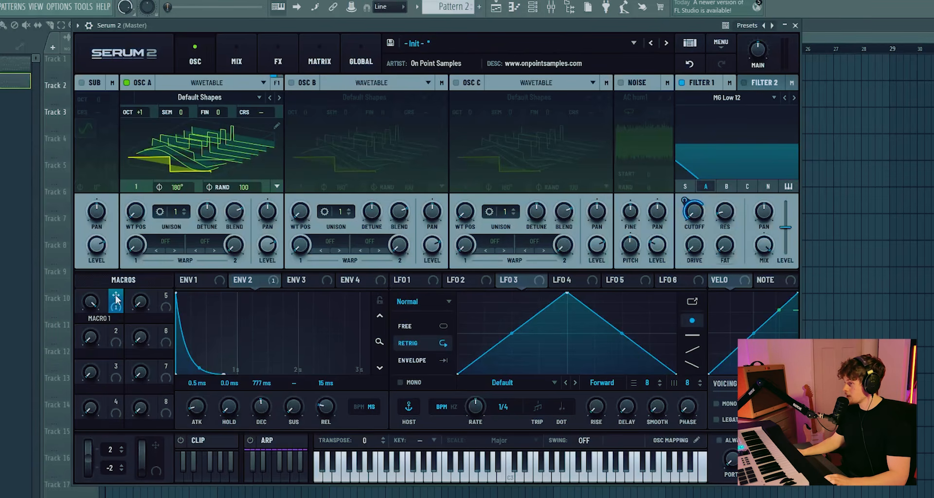
pyautogui.moveTo(116, 297); pyautogui.dragTo(763, 244)
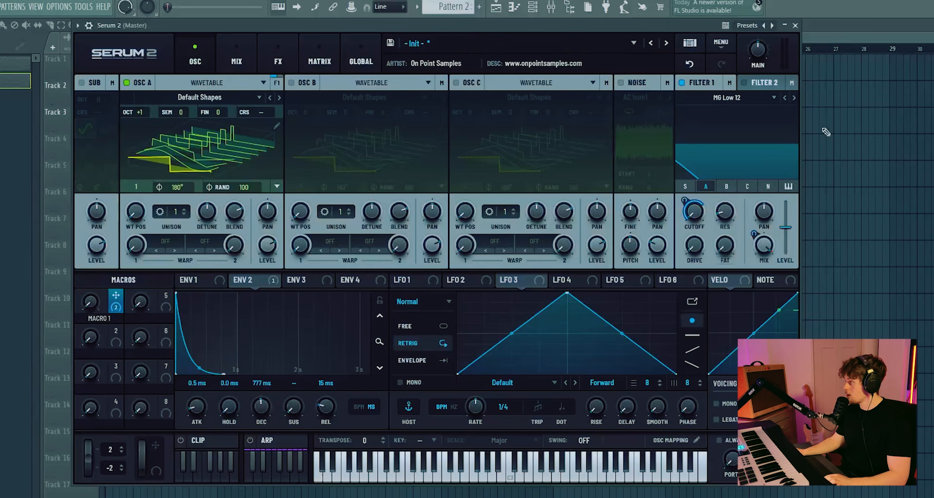
pyautogui.moveTo(90, 302); pyautogui.dragTo(91, 251)
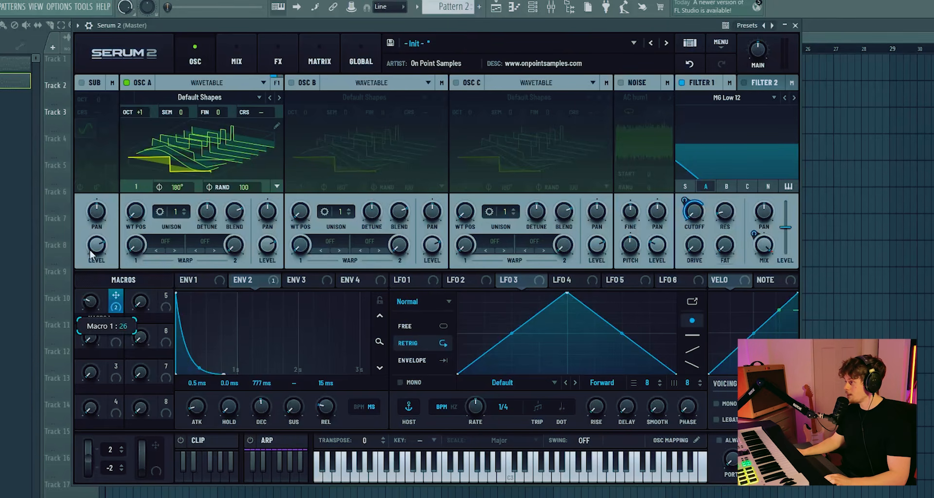
pyautogui.moveTo(89, 103); pyautogui.dragTo(89, 104)
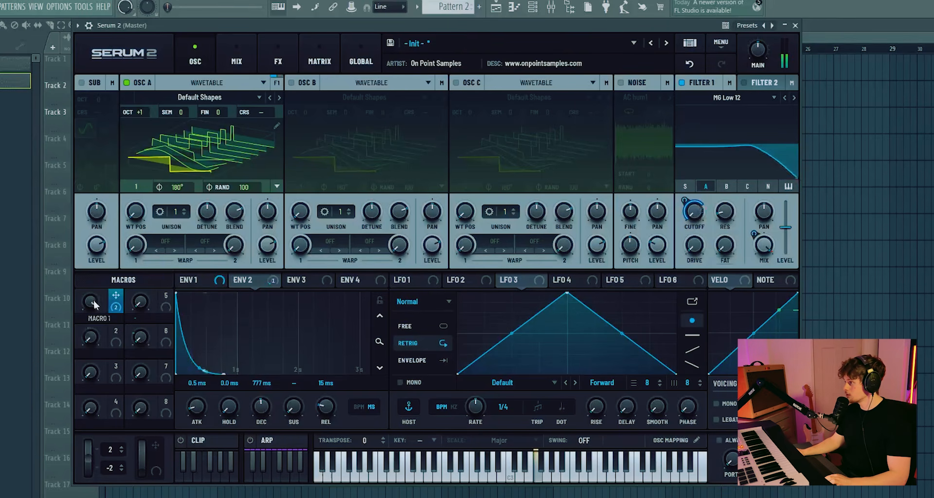
pyautogui.moveTo(758, 235)
pyautogui.moveTo(759, 235); pyautogui.dragTo(758, 195)
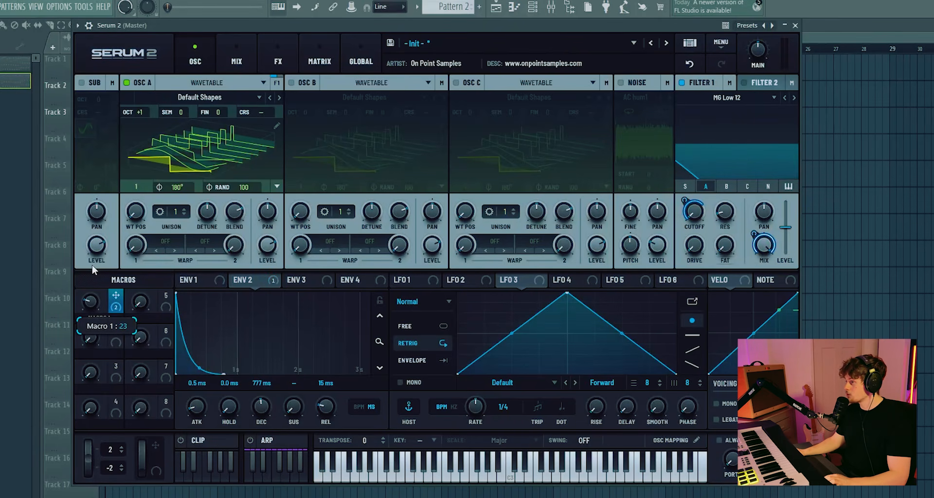
# - Reshape the source curve of Macro 1's Filter 1 Wet modulation to stay flat until a steep rise near the end, and test the macro
pyautogui.click(313, 48)
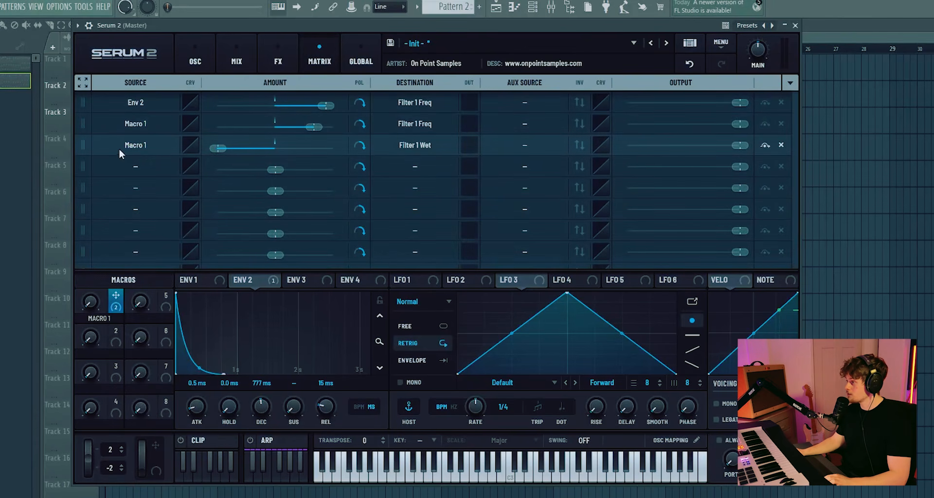
pyautogui.click(191, 145)
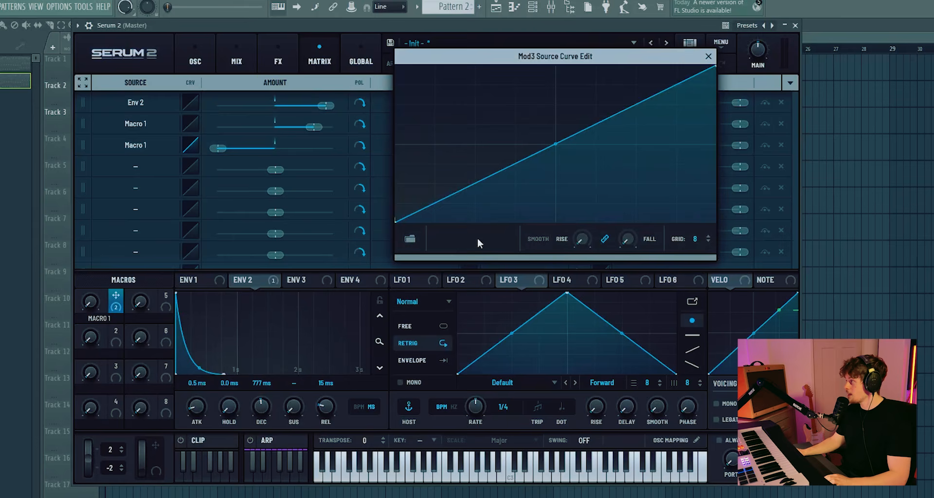
pyautogui.click(679, 222)
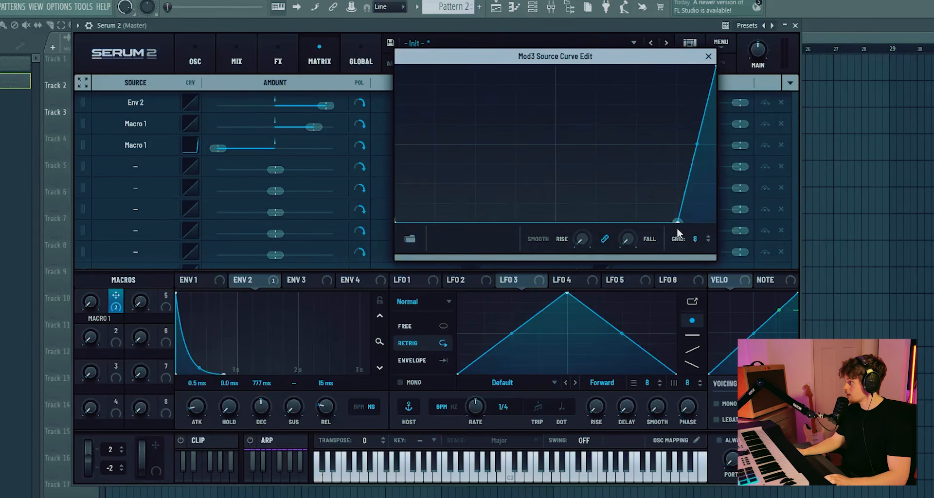
pyautogui.moveTo(90, 301); pyautogui.dragTo(94, 270)
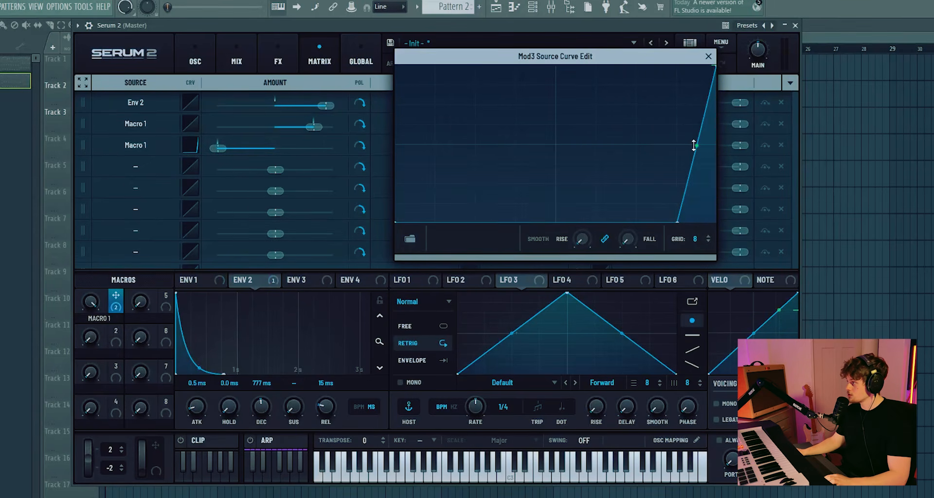
pyautogui.moveTo(694, 145); pyautogui.dragTo(694, 161)
pyautogui.click(195, 61)
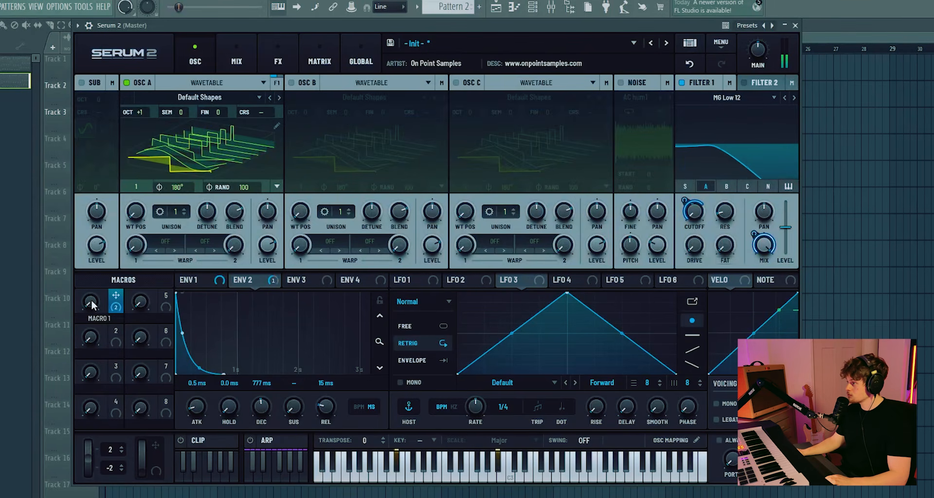
pyautogui.moveTo(91, 305); pyautogui.dragTo(113, 202)
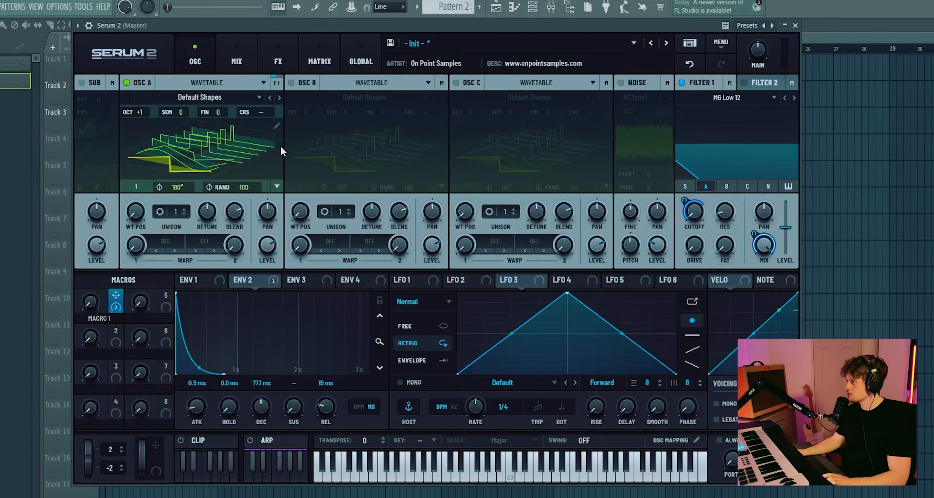
# - Bend the source curve of Macro 1's Filter 1 Freq modulation into a gentle concave shape and sweep the macro to 100
pyautogui.click(320, 57)
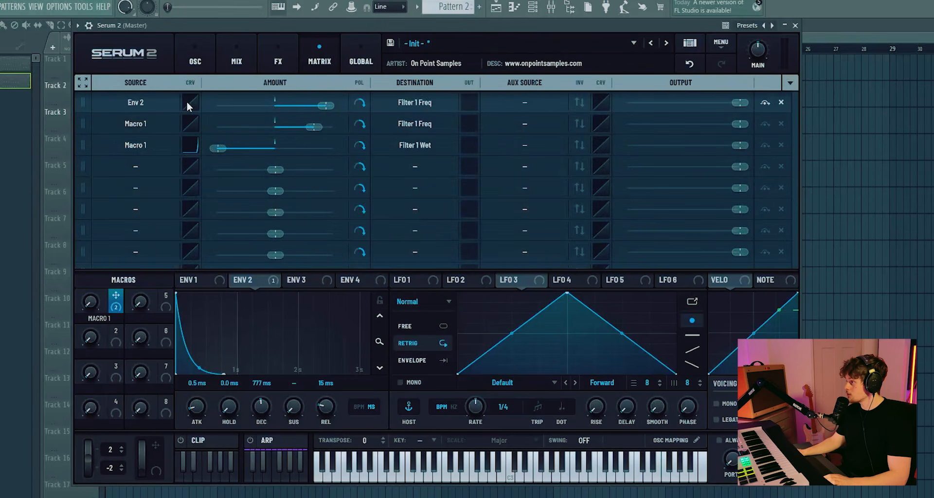
pyautogui.click(190, 125)
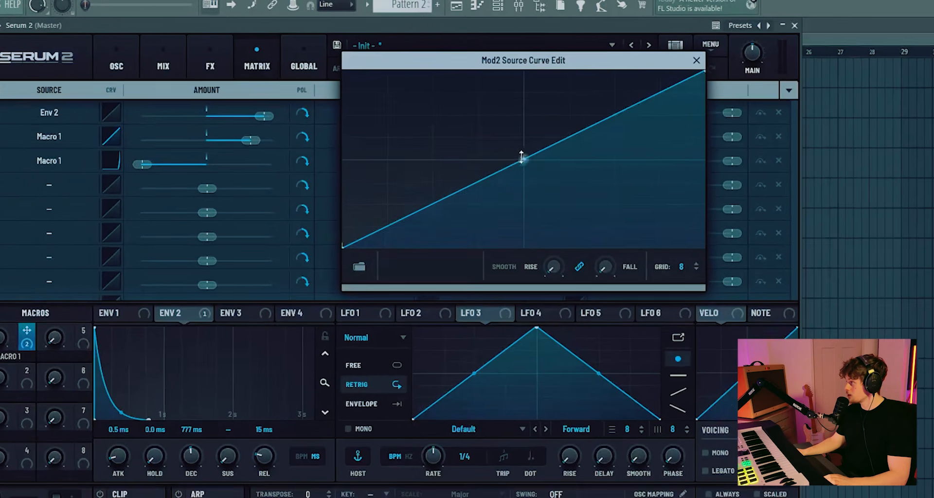
pyautogui.moveTo(521, 157); pyautogui.dragTo(524, 174)
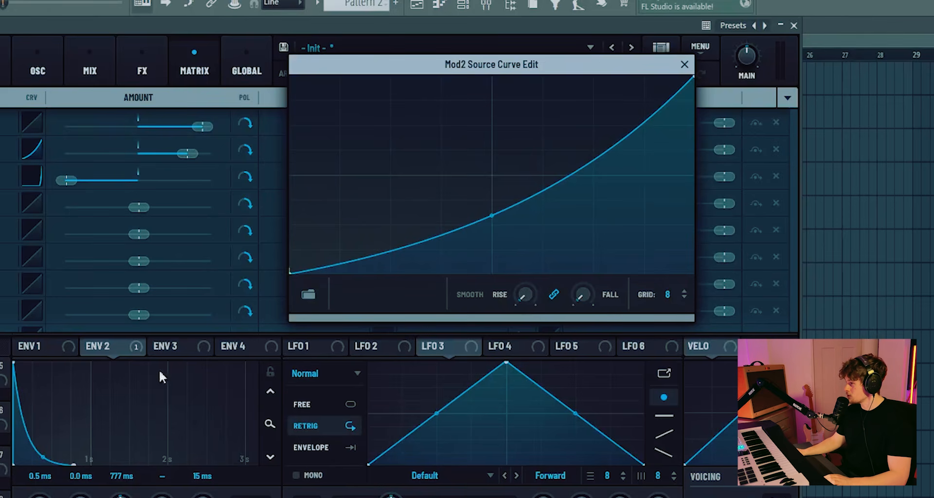
pyautogui.doubleClick(553, 185)
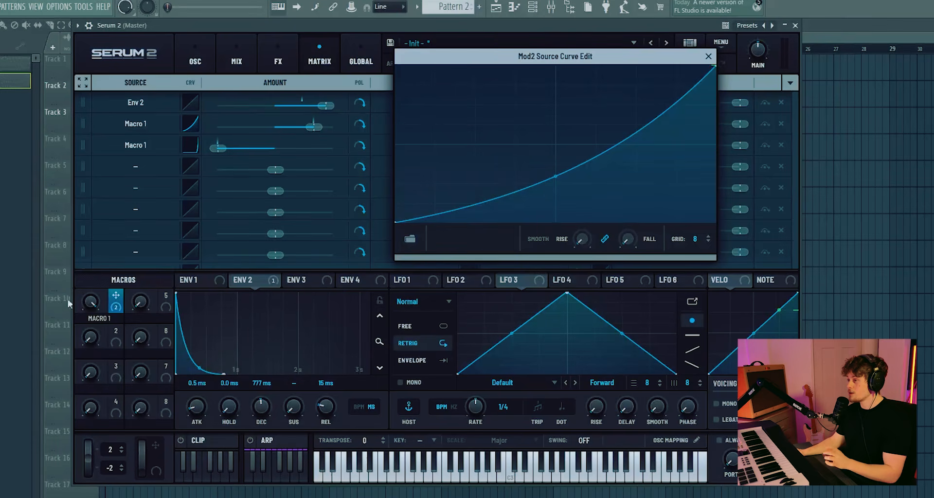
pyautogui.moveTo(85, 309)
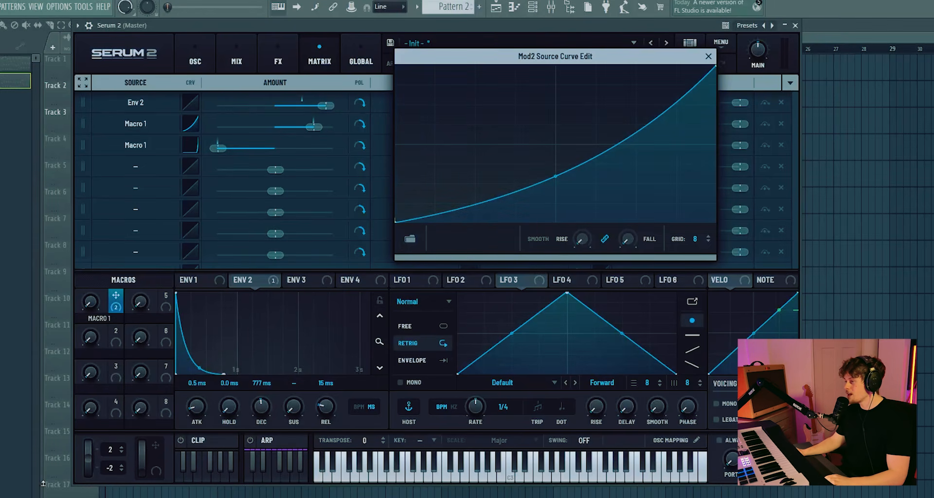
pyautogui.moveTo(91, 302); pyautogui.dragTo(110, 182)
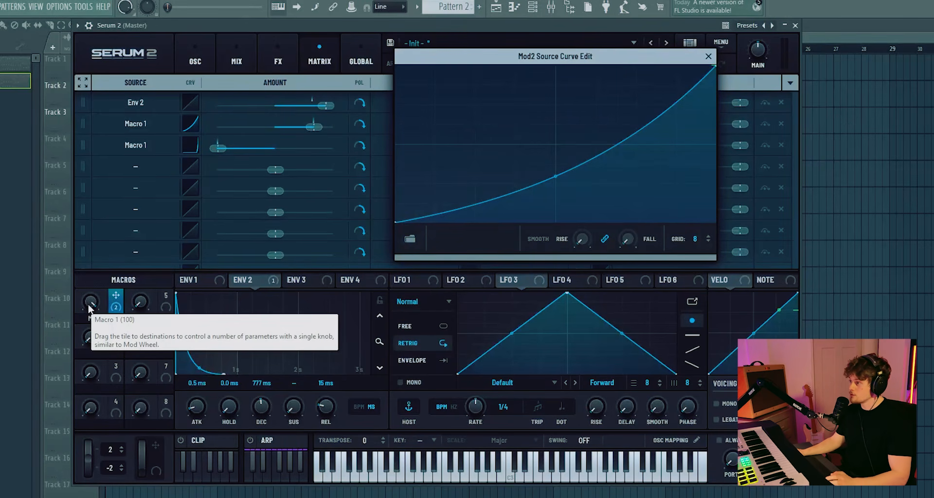
pyautogui.moveTo(90, 305); pyautogui.dragTo(85, 325)
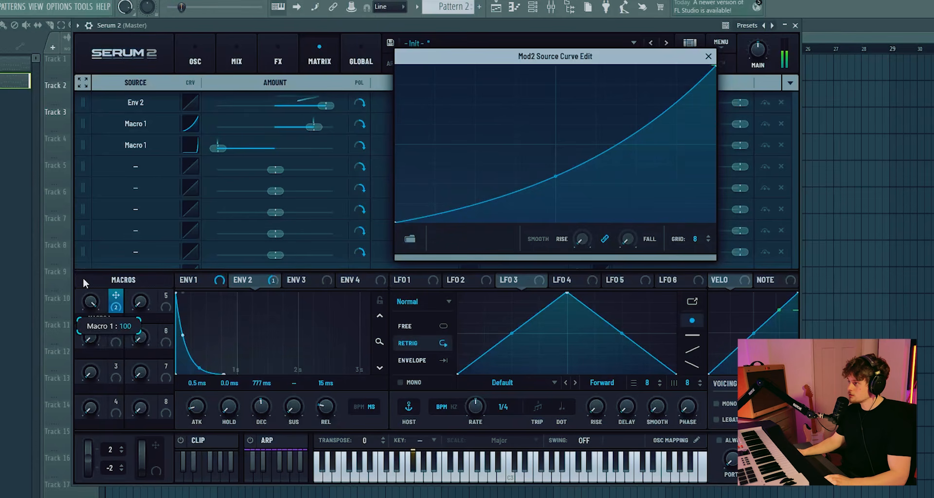
# - Assign Macro 1 to Filter 1's Drive with a moderate negative amount and sweep the macro to 100 and back to zero
pyautogui.click(196, 62)
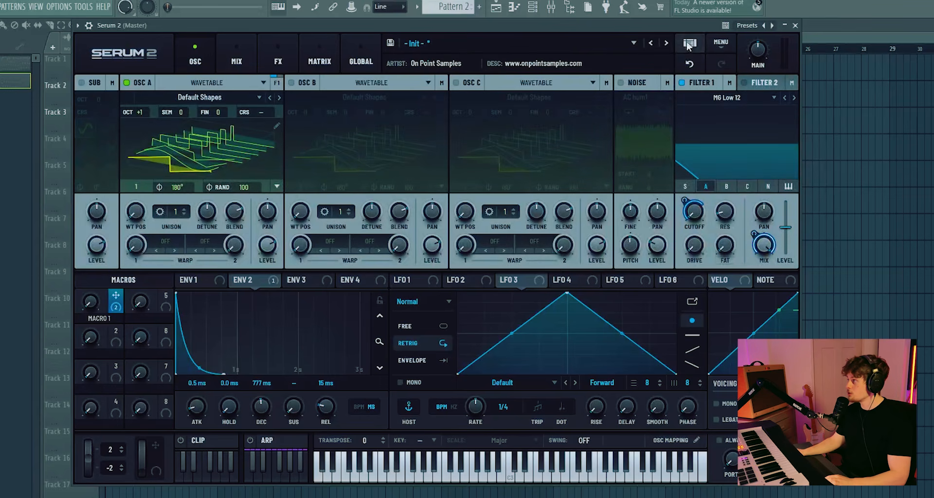
pyautogui.moveTo(116, 295); pyautogui.dragTo(693, 246)
pyautogui.moveTo(685, 251)
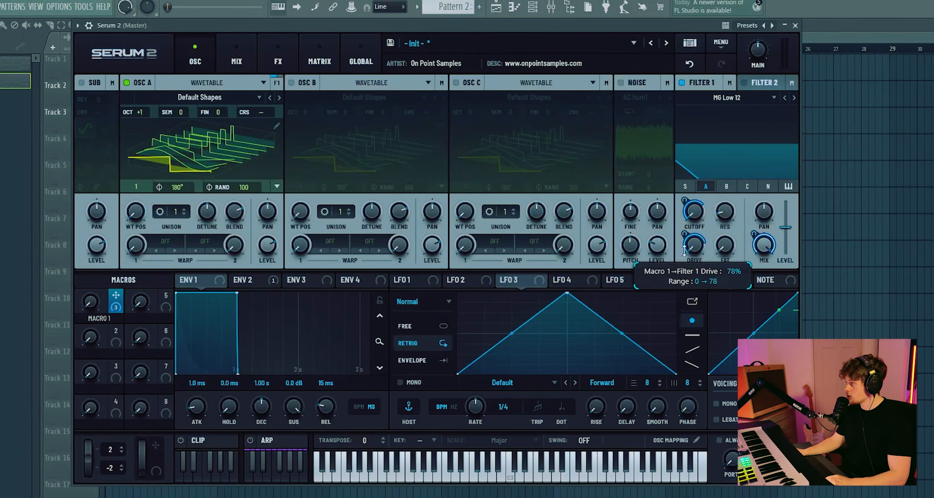
pyautogui.moveTo(685, 293); pyautogui.dragTo(684, 292)
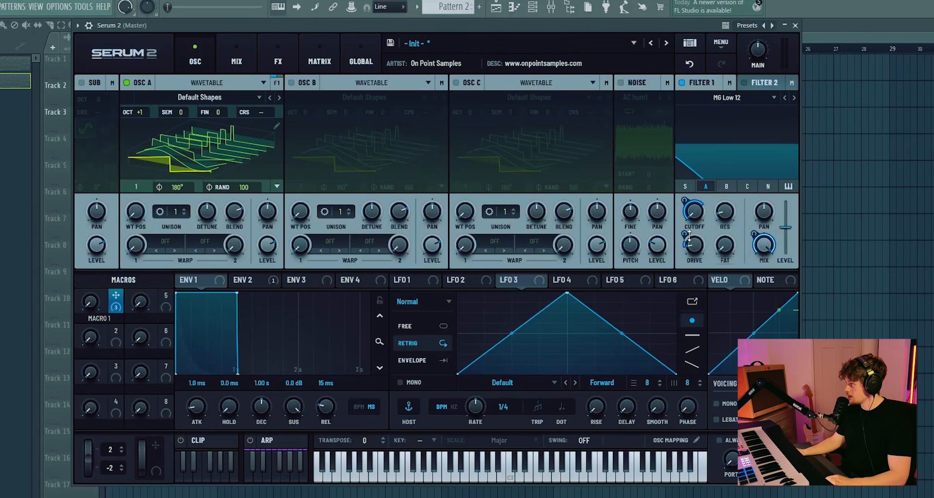
pyautogui.moveTo(89, 284)
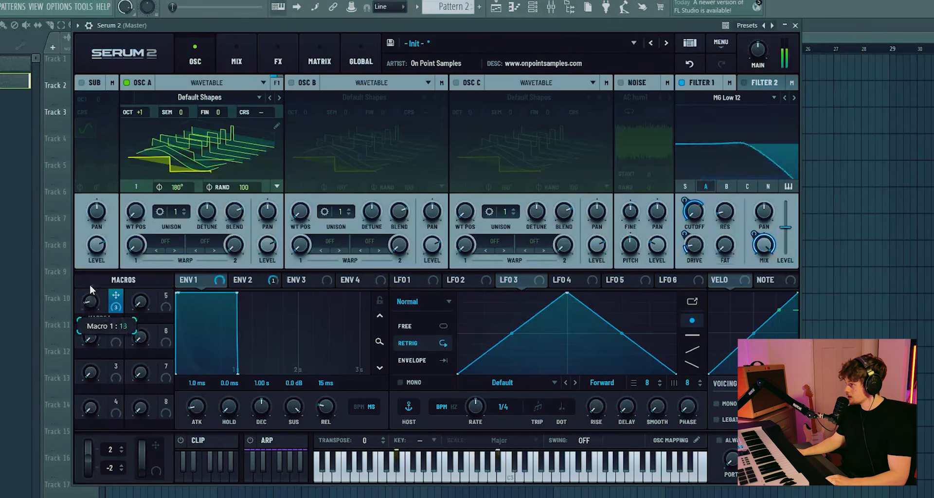
pyautogui.moveTo(90, 284); pyautogui.dragTo(102, 182)
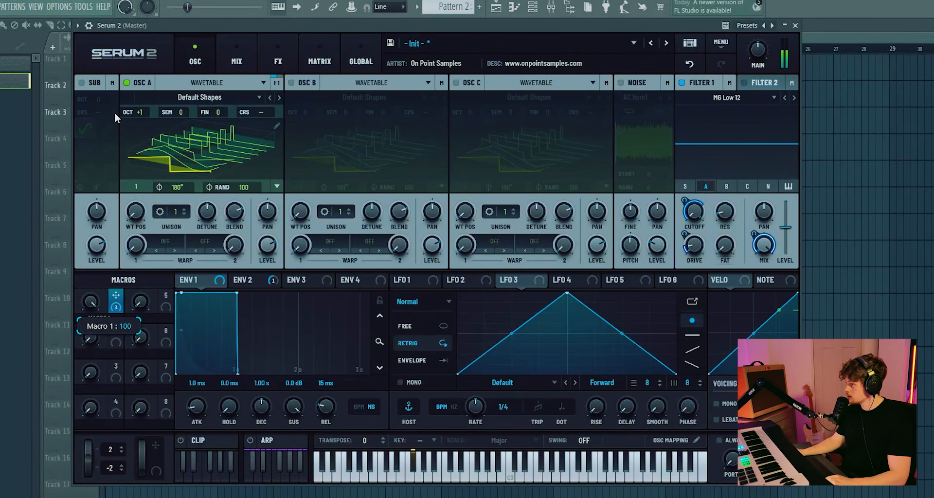
pyautogui.moveTo(115, 113); pyautogui.dragTo(62, 452)
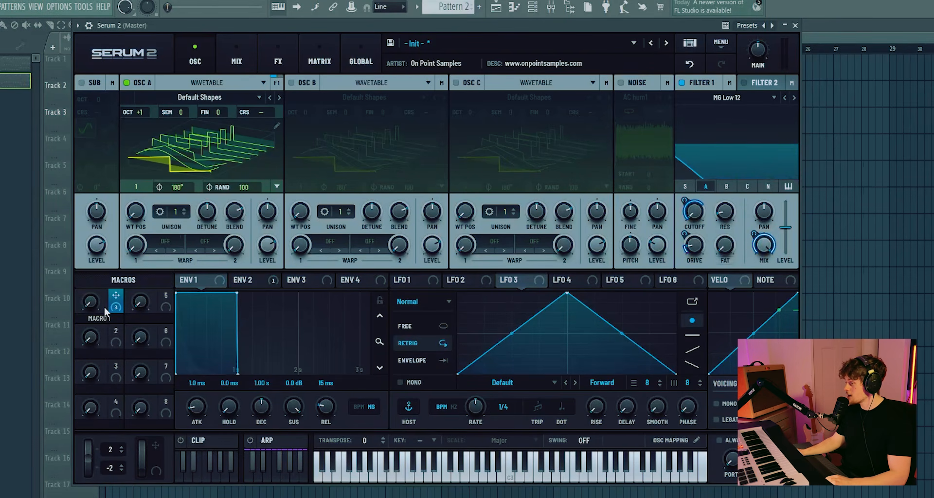
# - Reshape the source curve of Macro 1's Filter 1 Drive modulation to stay flat until a steep rise near the end, and sweep the macro
pyautogui.click(321, 53)
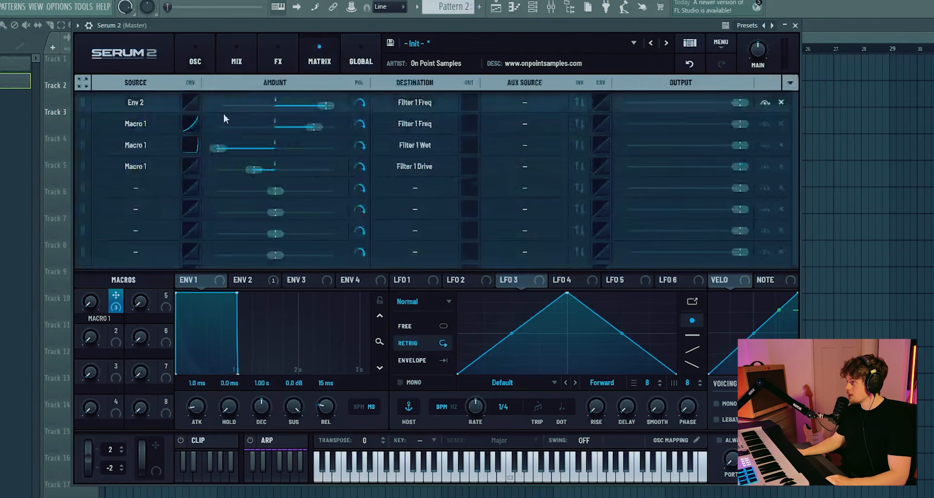
pyautogui.click(188, 170)
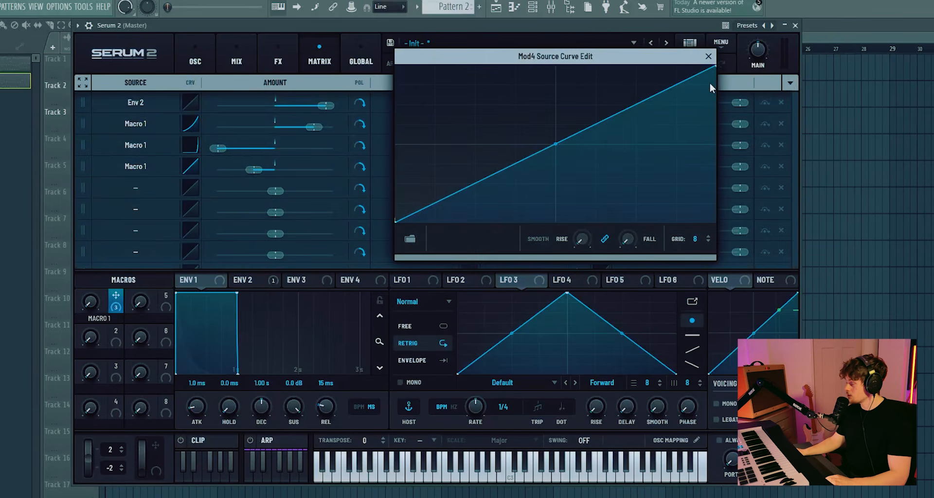
pyautogui.moveTo(90, 301); pyautogui.dragTo(83, 265)
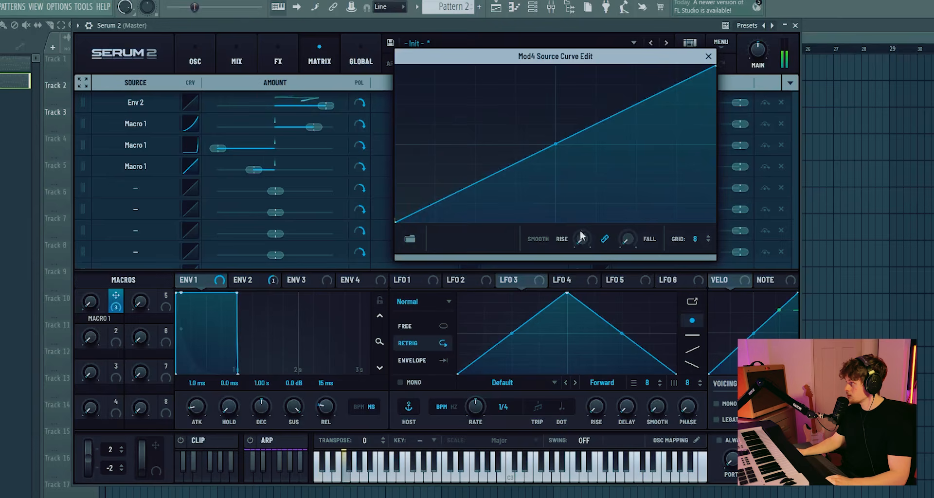
pyautogui.moveTo(582, 237); pyautogui.dragTo(677, 195)
pyautogui.moveTo(93, 306); pyautogui.dragTo(124, 165)
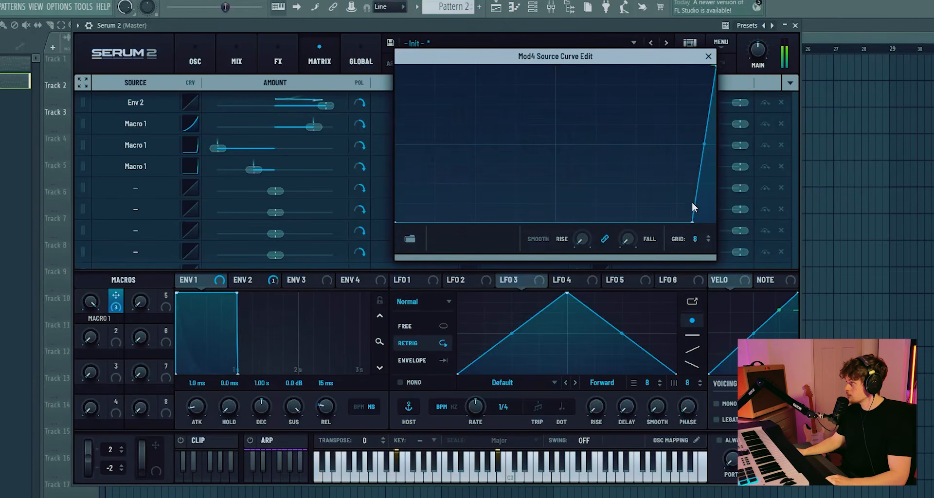
pyautogui.click(708, 55)
# - Sweep Macro 1 from the oscillator view to audition it and fine-tune Filter 1's base Drive
pyautogui.click(195, 59)
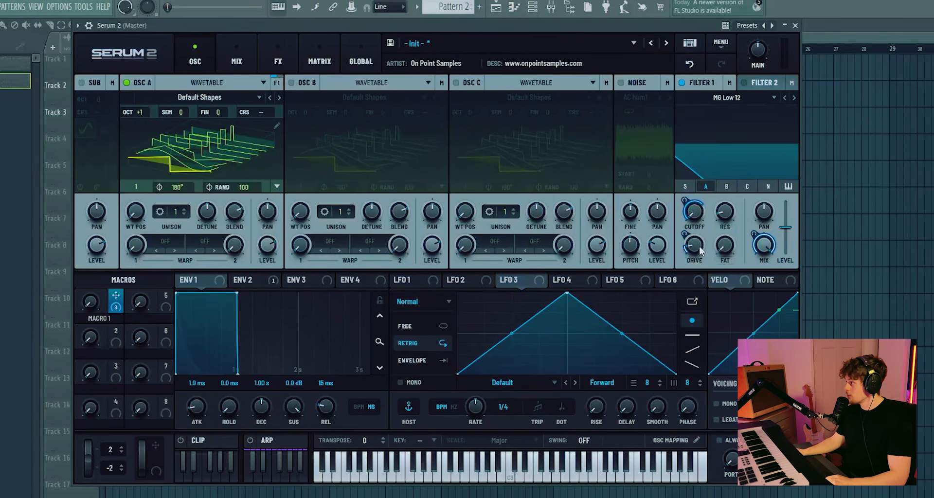
pyautogui.moveTo(94, 305); pyautogui.dragTo(96, 296)
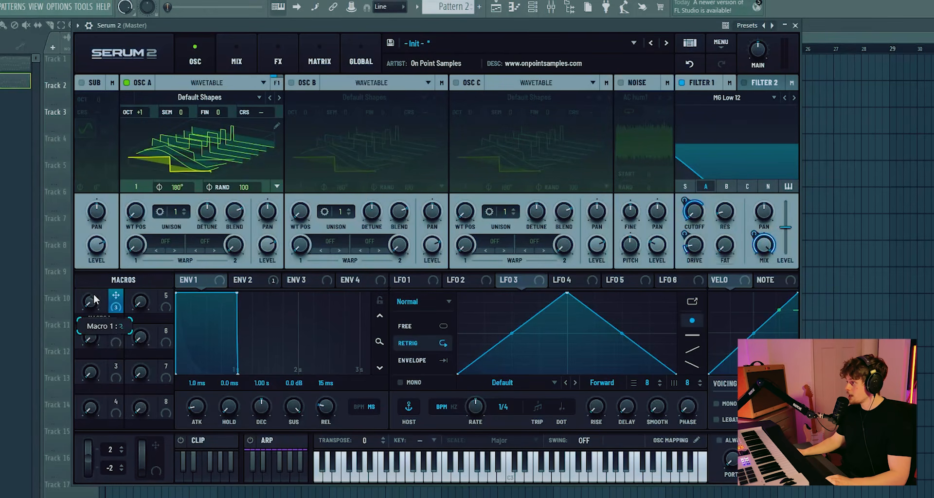
pyautogui.moveTo(119, 155); pyautogui.dragTo(119, 146)
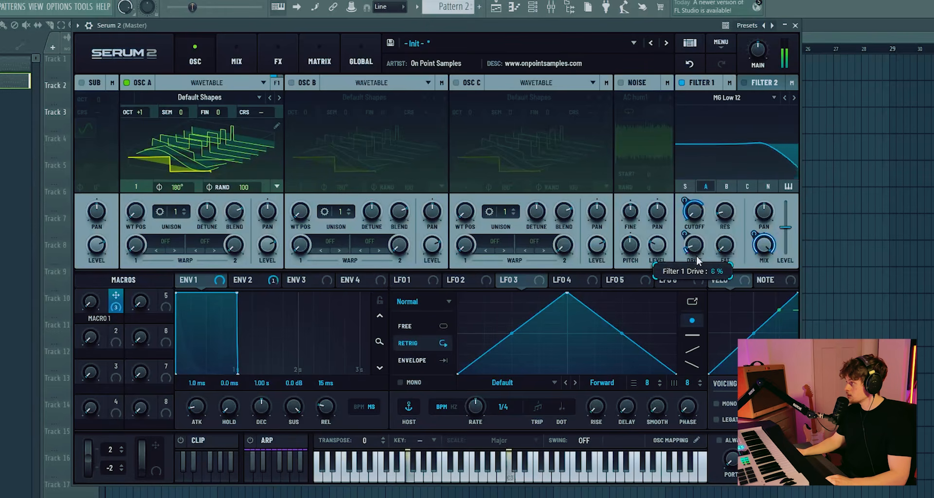
# - Assign Macro 5 to Env 2's decay from a base of 343 ms, and name Macros 1 and 5 CUTOFF and PLUCK LENGHT
pyautogui.click(246, 279)
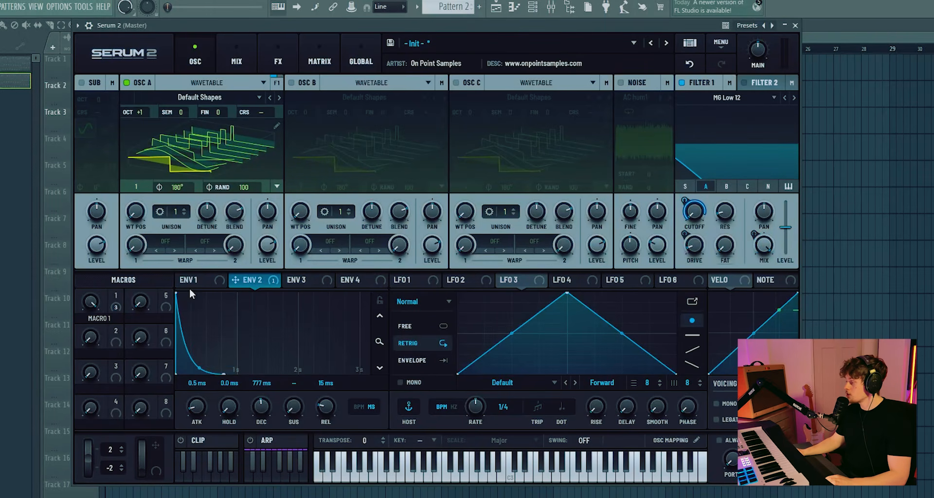
pyautogui.moveTo(138, 306); pyautogui.dragTo(139, 306)
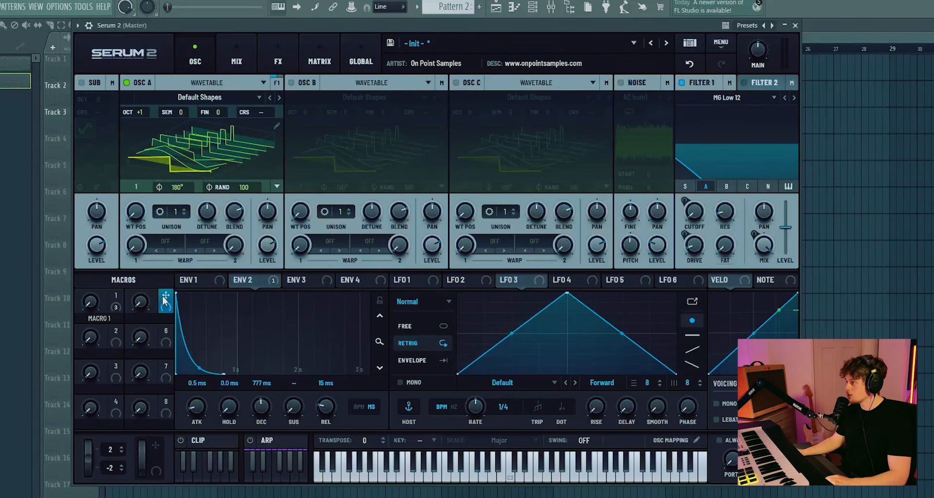
pyautogui.moveTo(165, 300); pyautogui.dragTo(264, 410)
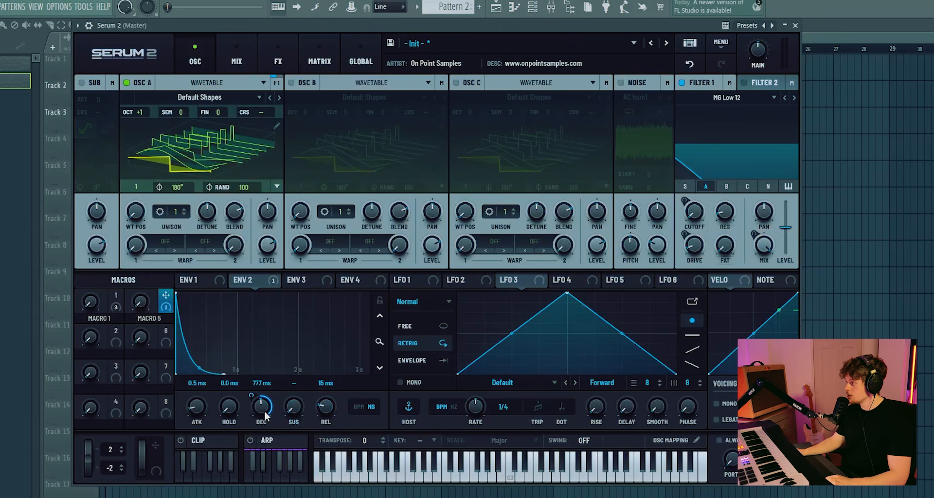
pyautogui.hotkey('ctrl', 'z')
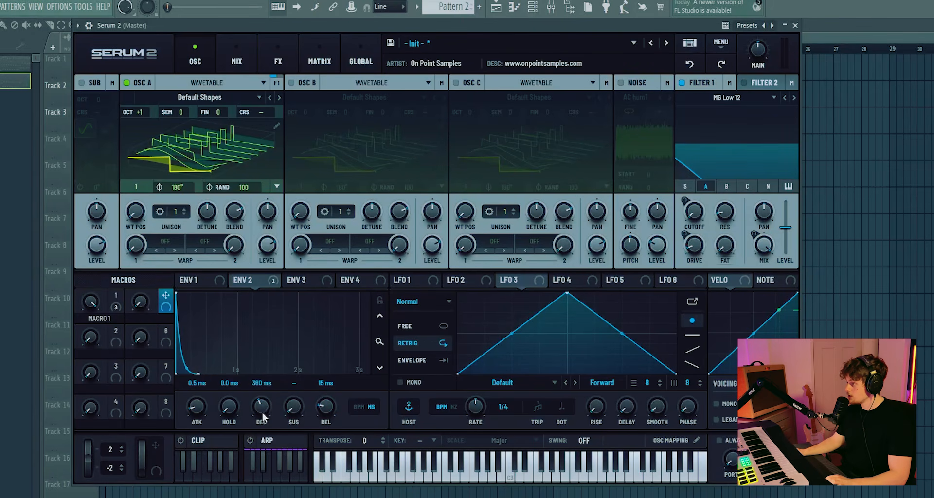
pyautogui.moveTo(165, 300); pyautogui.dragTo(255, 406)
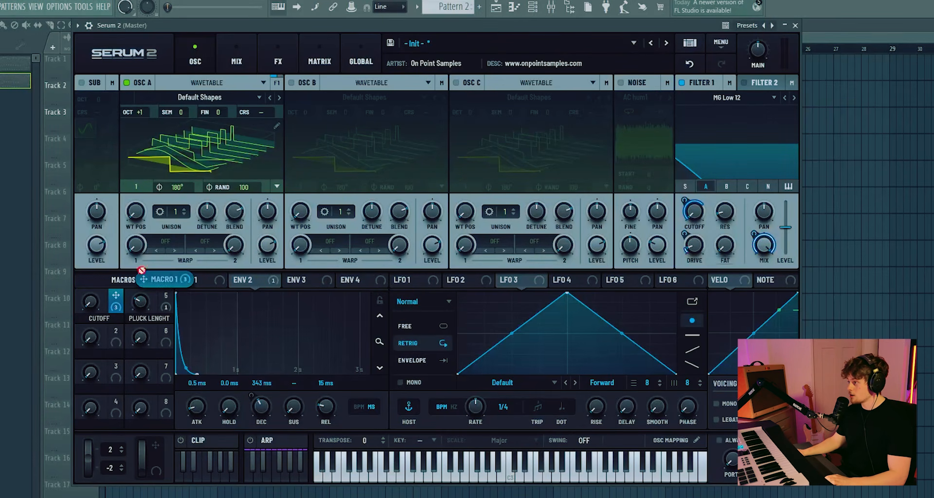
# - Assign the CUTOFF macro to the PLUCK LENGHT macro with a moderate positive amount and sweep CUTOFF to test it
pyautogui.moveTo(112, 299); pyautogui.dragTo(140, 303)
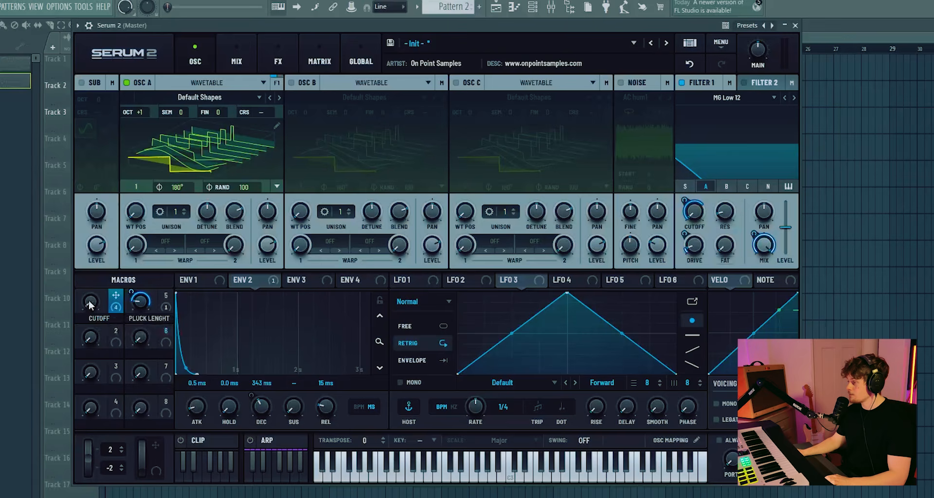
pyautogui.moveTo(93, 303)
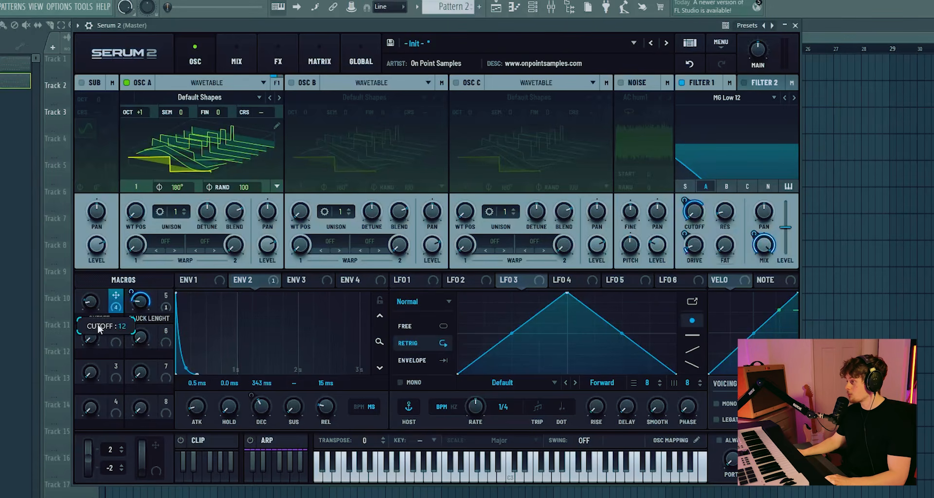
pyautogui.moveTo(135, 302)
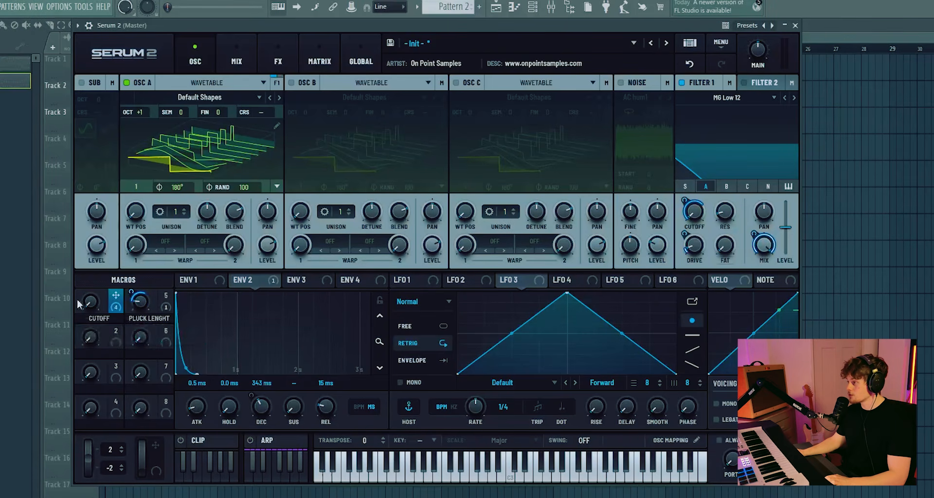
pyautogui.moveTo(90, 302); pyautogui.dragTo(104, 193)
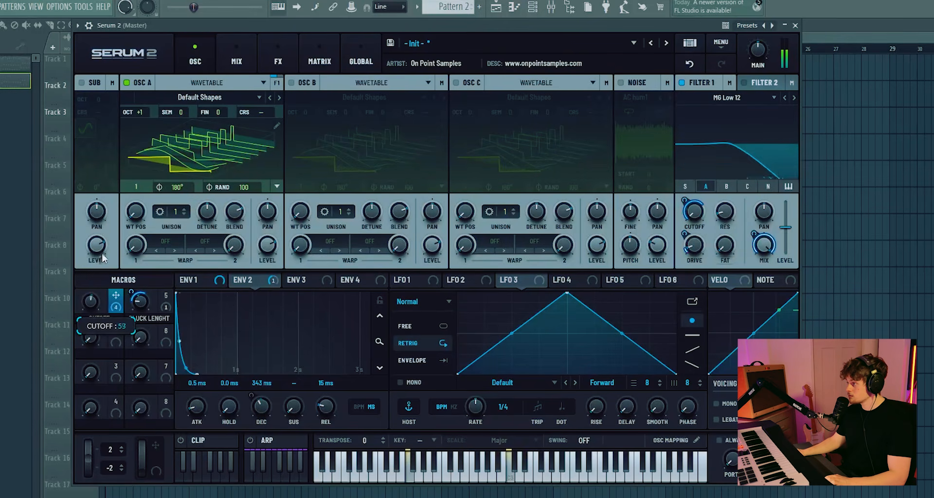
# - Assign Macro 6 to Filter 1's Resonance with a small positive amount
pyautogui.moveTo(166, 331); pyautogui.dragTo(717, 210)
pyautogui.moveTo(719, 251); pyautogui.dragTo(718, 251)
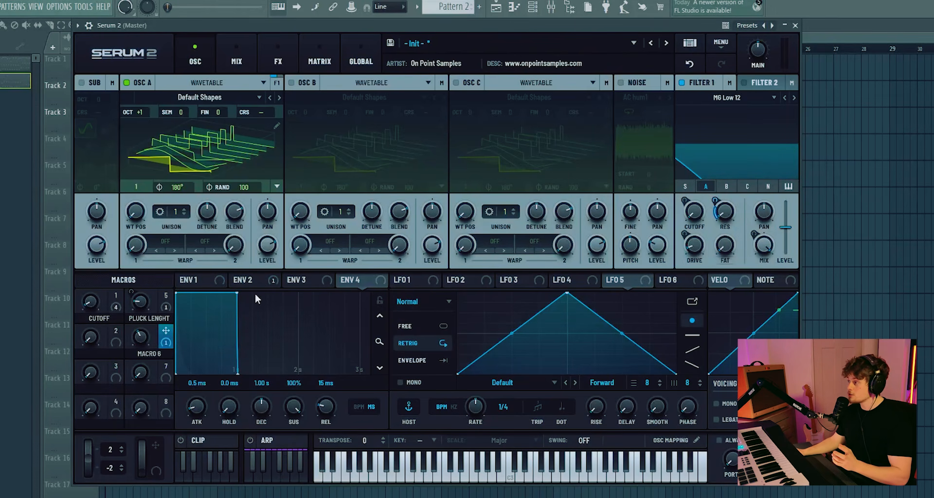
# - Shape Env 3 into a 172 ms decay with no sustain and assign it to Filter 1's Cutoff with a positive amount
pyautogui.click(299, 281)
pyautogui.moveTo(237, 293); pyautogui.dragTo(171, 440)
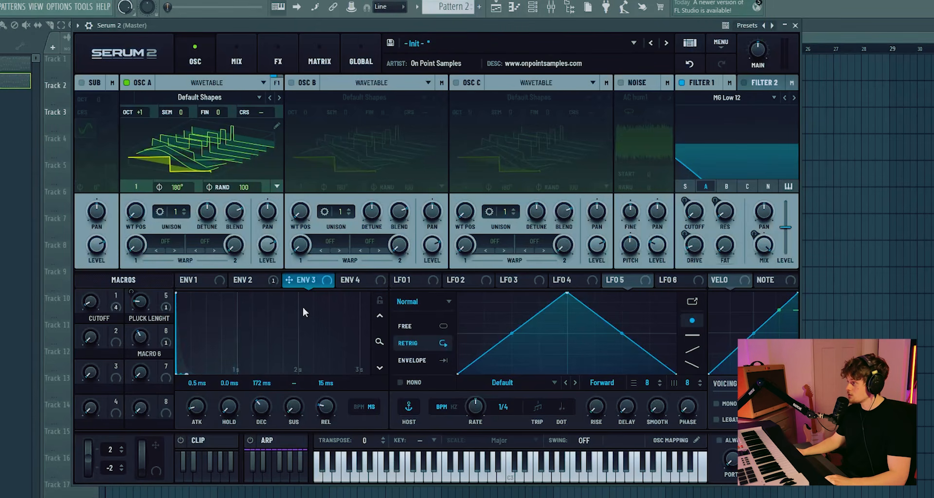
pyautogui.moveTo(289, 280); pyautogui.dragTo(694, 217)
pyautogui.moveTo(690, 202); pyautogui.dragTo(693, 230)
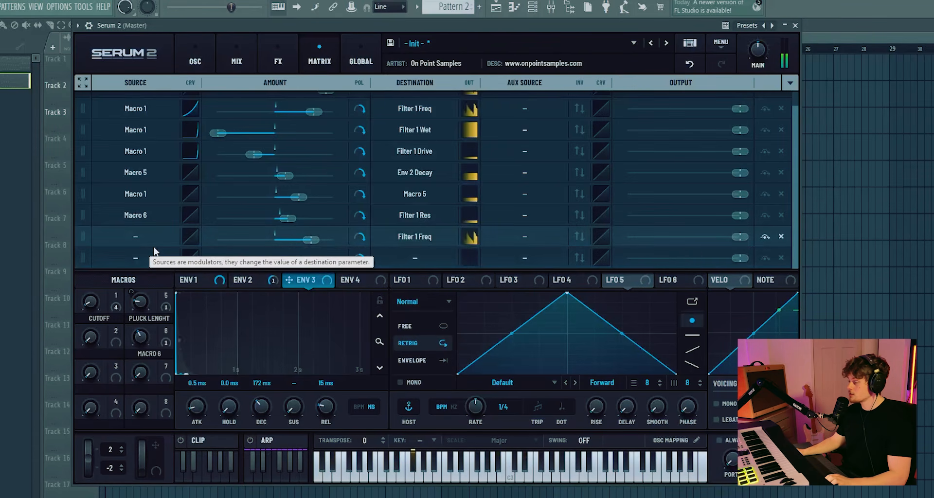
# - Restore Env 3 as the source of its Filter 1 Freq modulation and shorten the envelope's decay to 163 ms
pyautogui.hotkey('ctrl', 'z')
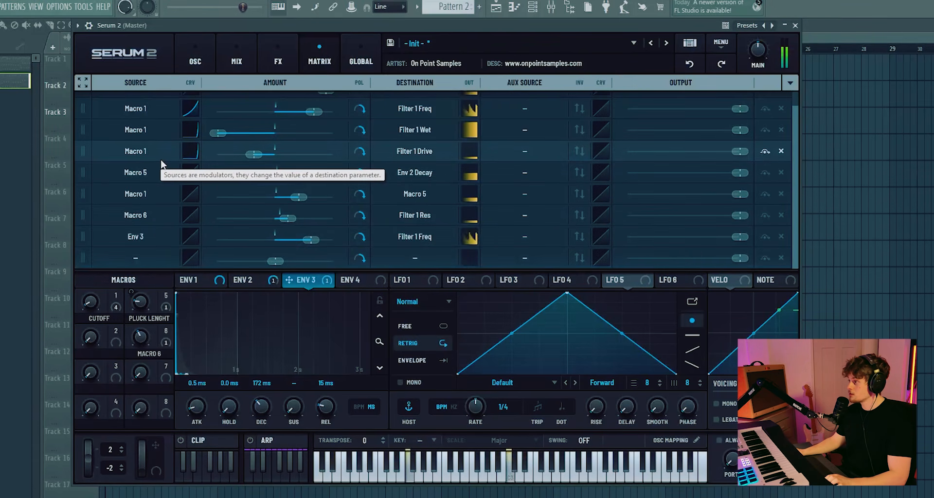
pyautogui.click(195, 58)
pyautogui.moveTo(261, 393); pyautogui.dragTo(261, 388)
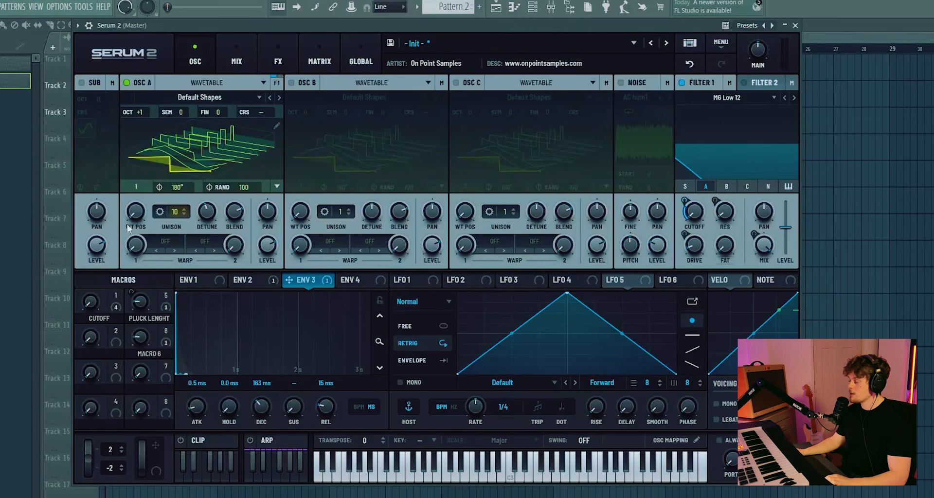
# - Try Osc A with 10 unison voices and an adjusted detune
pyautogui.moveTo(208, 214); pyautogui.dragTo(209, 222)
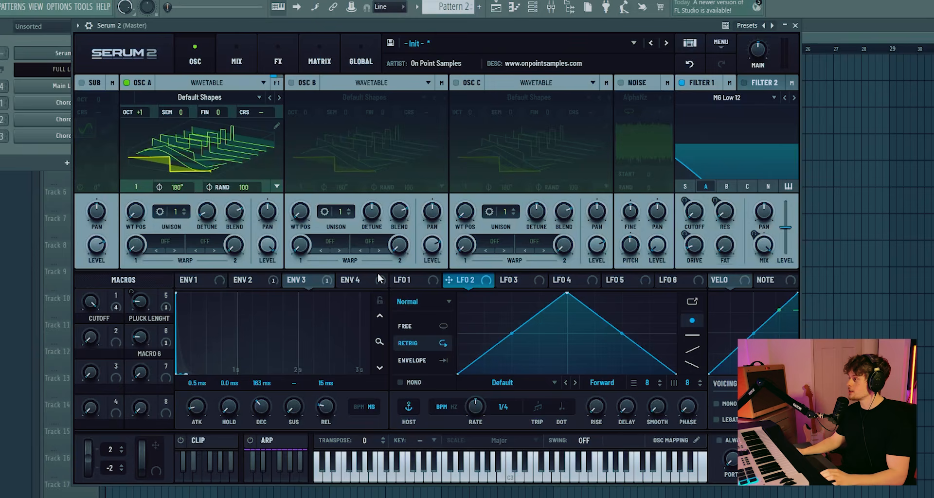
# - Switch LFO 2 to Chaos: Lorenz and set its rate in Hz mode to 1000 Hz
pyautogui.click(410, 302)
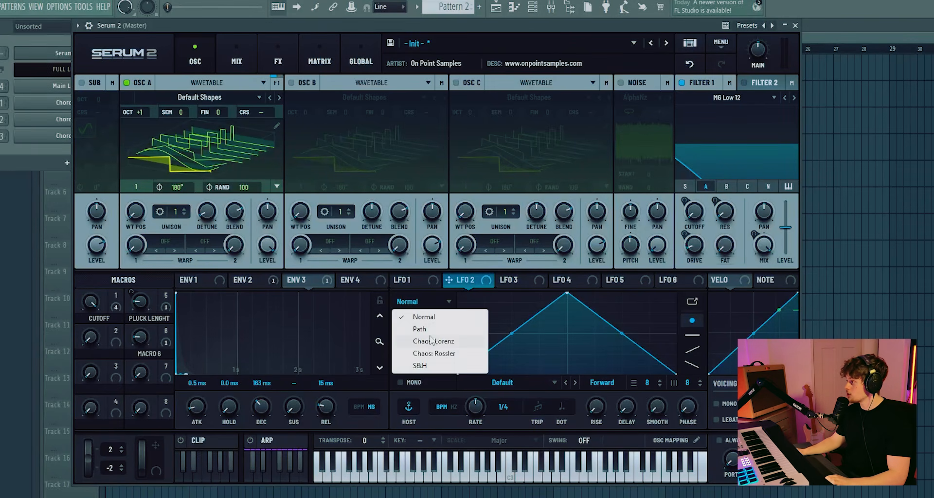
pyautogui.click(433, 342)
pyautogui.click(454, 408)
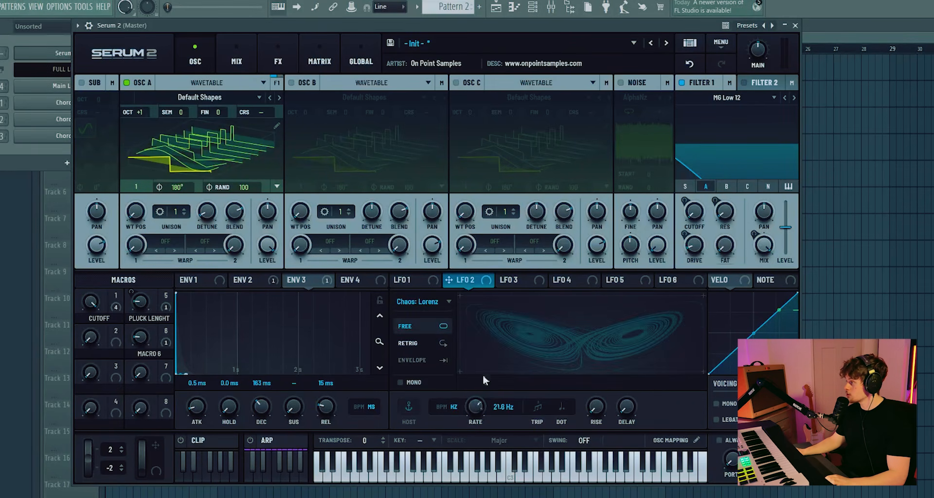
pyautogui.rightClick(502, 410)
pyautogui.click(530, 421)
# - Assign LFO 2 to Osc A's coarse pitch and reduce that modulation's output amount in the matrix
pyautogui.moveTo(460, 282); pyautogui.dragTo(264, 111)
pyautogui.click(319, 59)
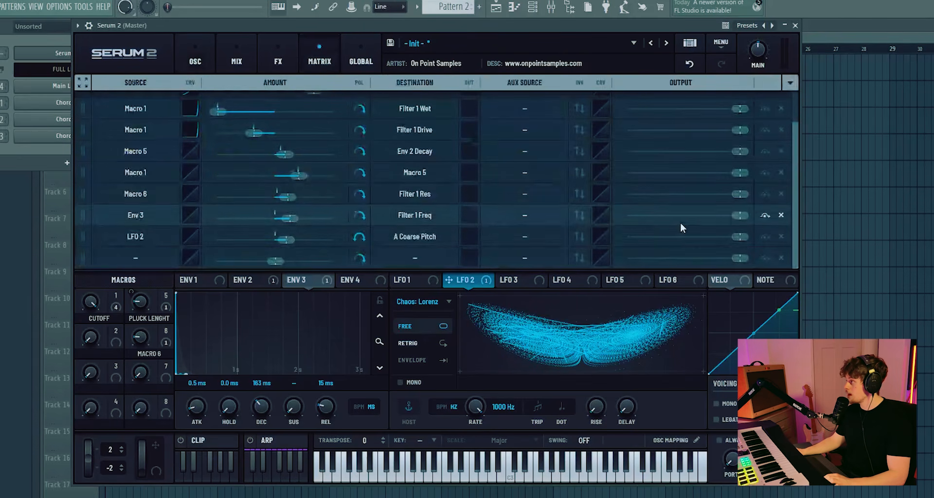
pyautogui.moveTo(739, 237); pyautogui.dragTo(669, 239)
pyautogui.click(195, 58)
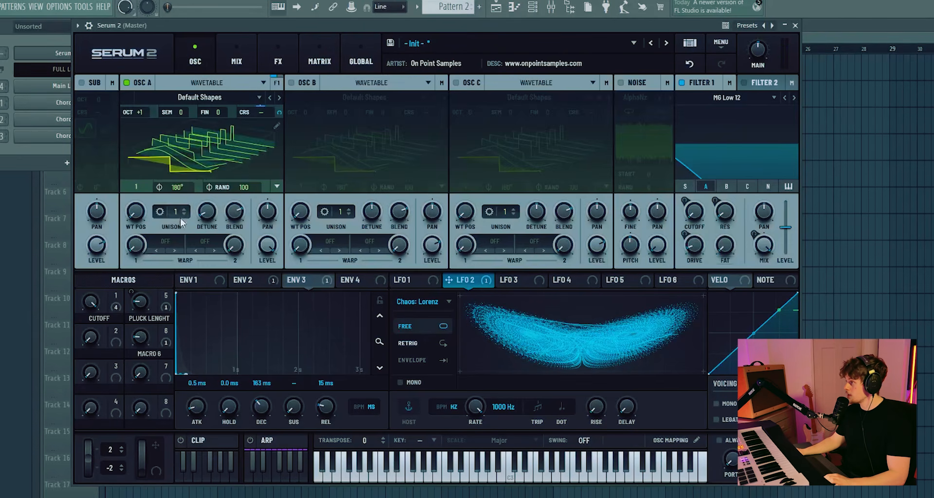
# - Give Osc A 3 unison voices and a random phase of 57, and load the AT Easel Mod Osc wavetable
pyautogui.moveTo(175, 212); pyautogui.dragTo(176, 206)
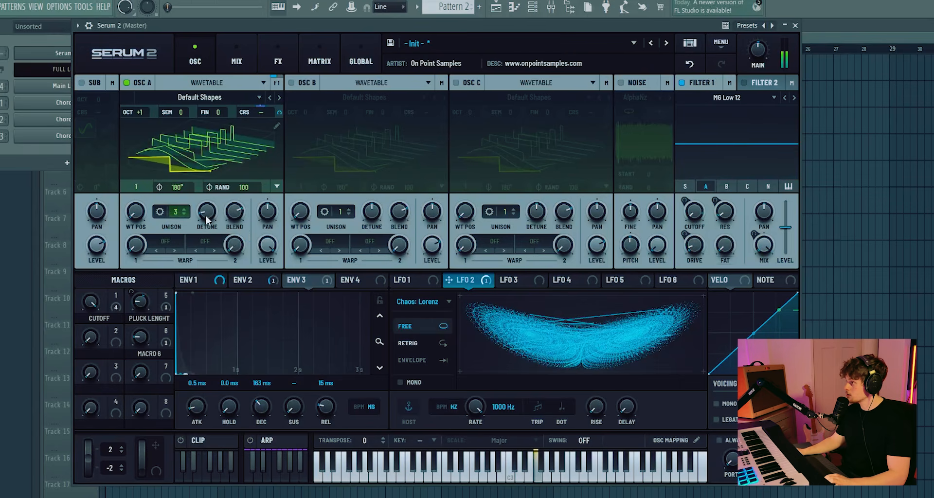
pyautogui.moveTo(242, 187); pyautogui.dragTo(247, 247)
pyautogui.click(200, 98)
pyautogui.moveTo(177, 130)
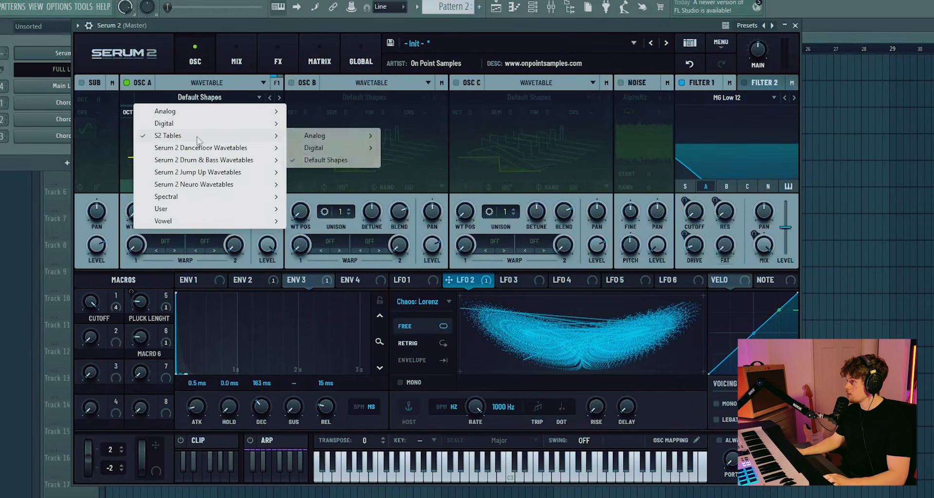
pyautogui.moveTo(334, 133)
pyautogui.click(418, 208)
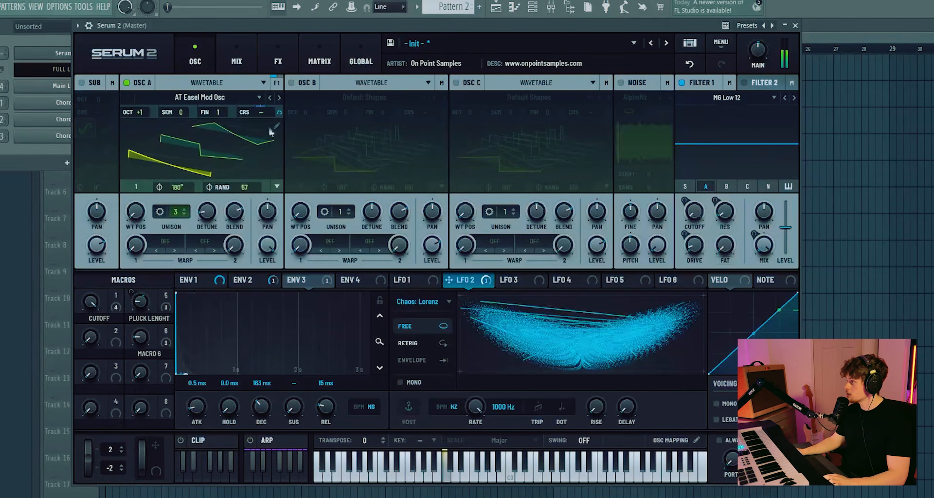
# - Enable the noise oscillator and load the White noise type
pyautogui.click(621, 83)
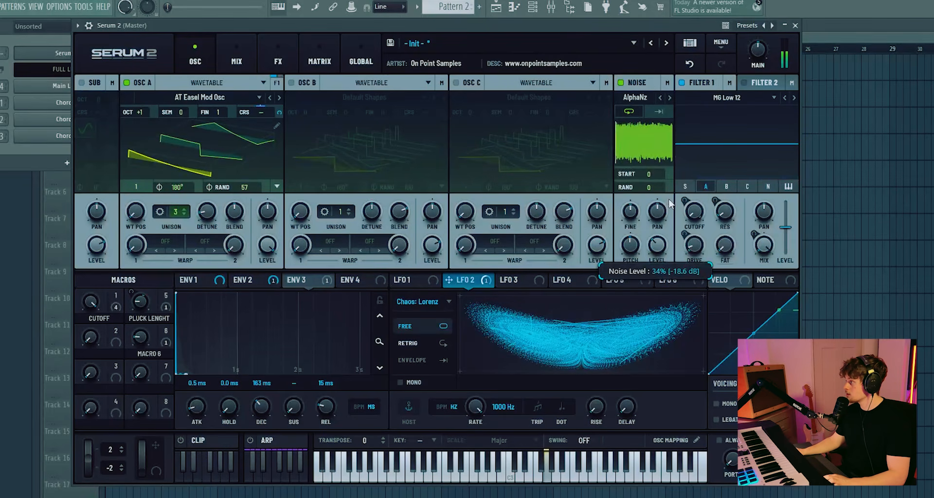
pyautogui.click(634, 97)
pyautogui.moveTo(680, 209)
pyautogui.click(759, 202)
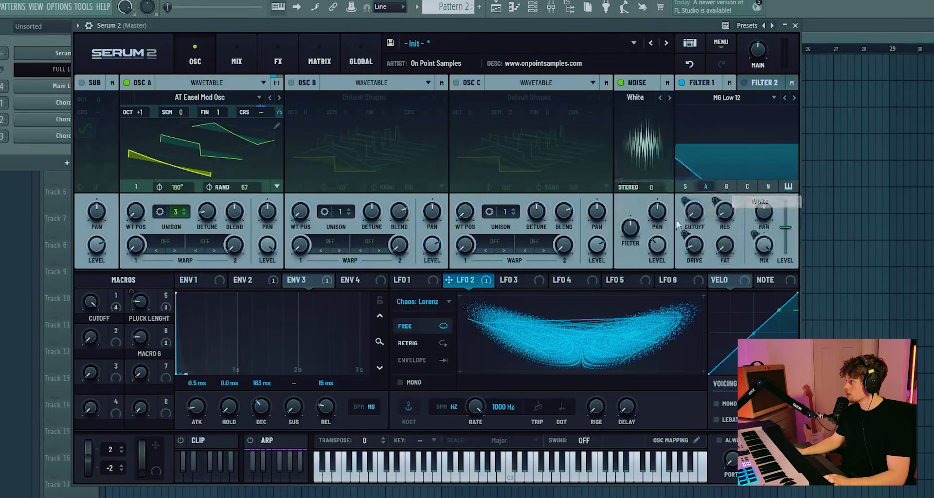
# - Add a Tube distortion to the main effects chain and raise its drive to a high setting
pyautogui.click(278, 61)
pyautogui.click(90, 104)
pyautogui.click(108, 181)
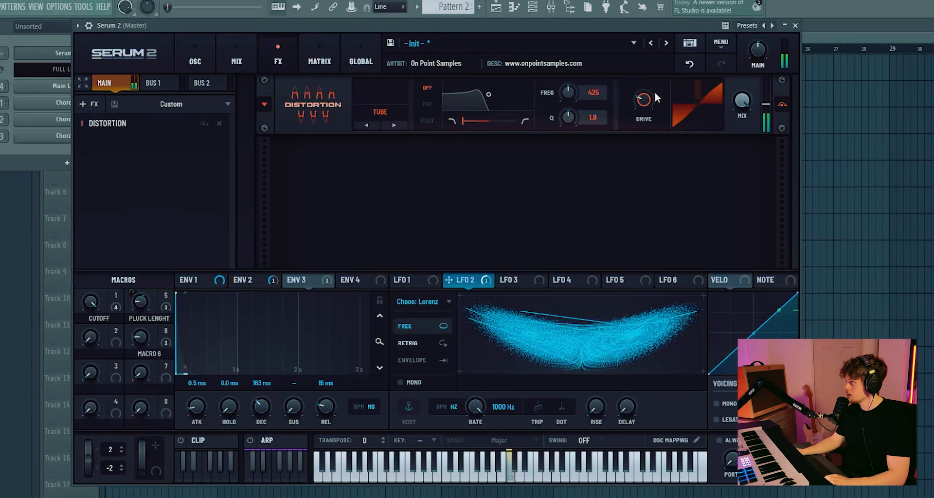
# - Add a second distortion below the first, using Diode 2 with its drive at about 22%
pyautogui.click(89, 104)
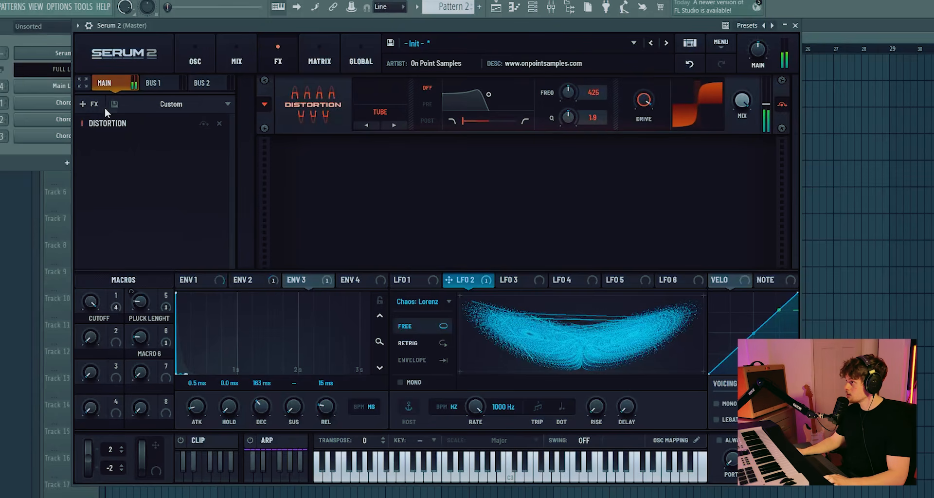
pyautogui.click(108, 182)
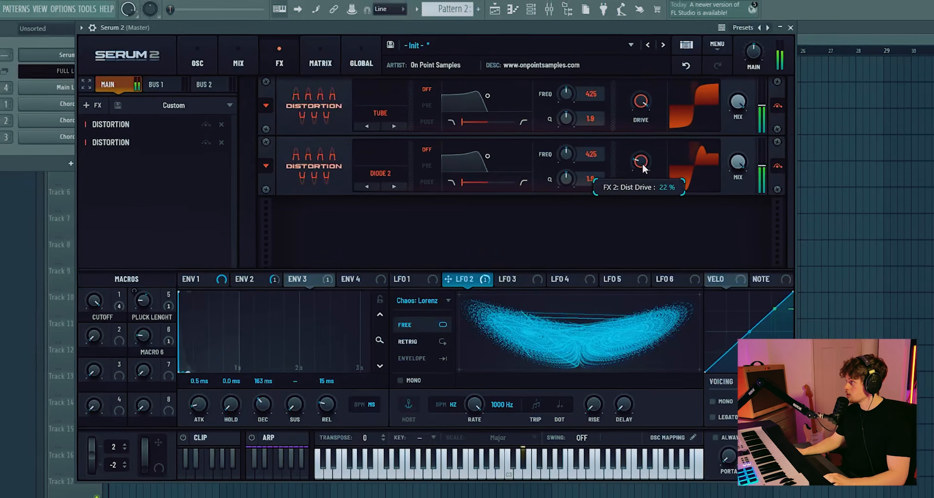
pyautogui.moveTo(642, 165); pyautogui.dragTo(643, 169)
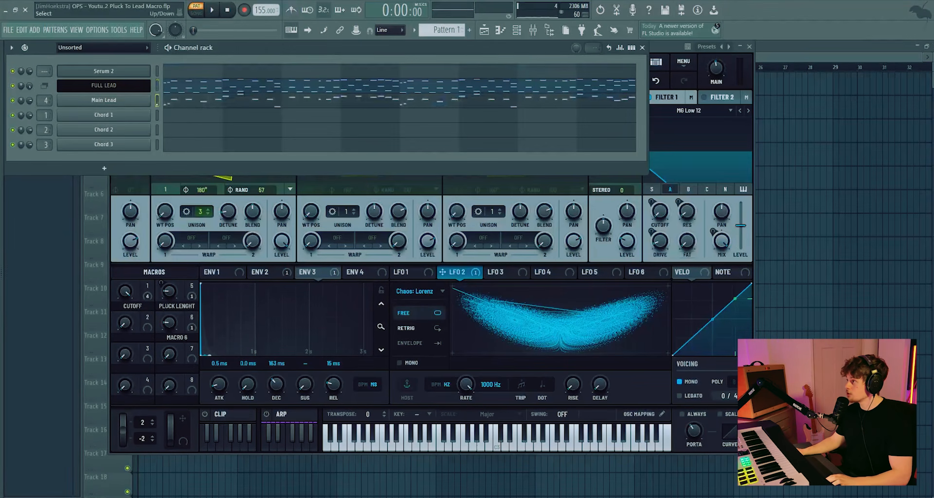
# - Switch to Pattern 2, play back its melody and return to the synth
pyautogui.press('KP_Add')
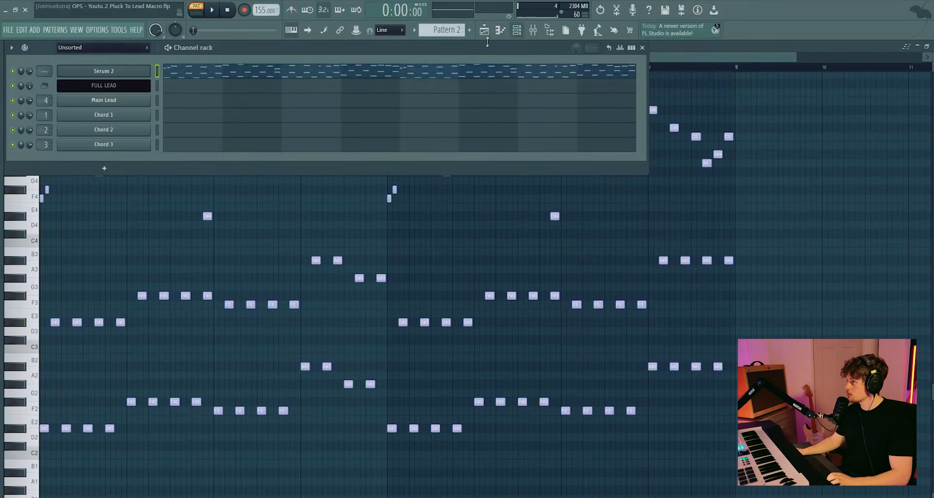
pyautogui.press('space')
pyautogui.click(217, 74)
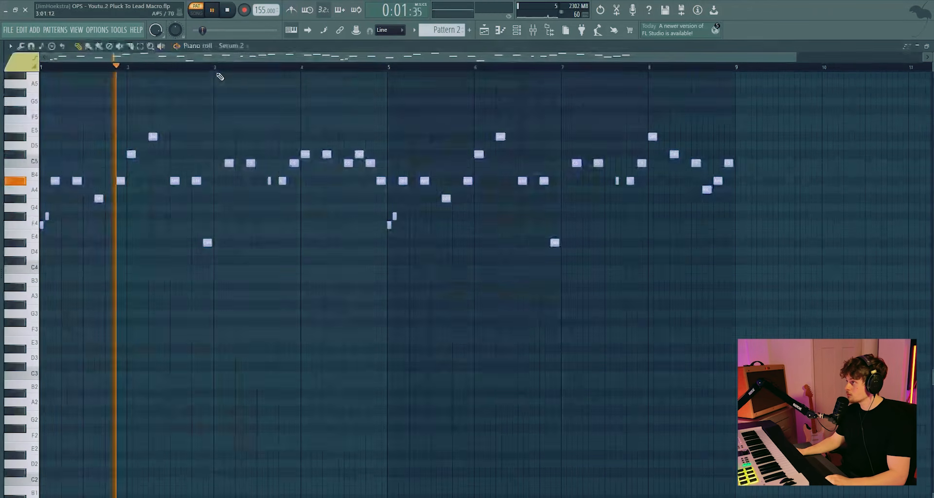
pyautogui.click(516, 30)
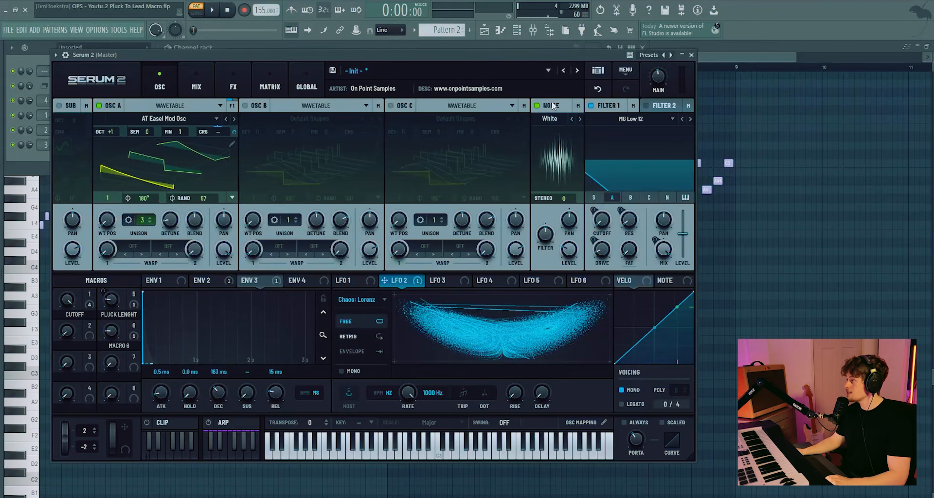
# - Route the noise oscillator through Filter 1 and sweep the Cutoff macro down
pyautogui.click(578, 105)
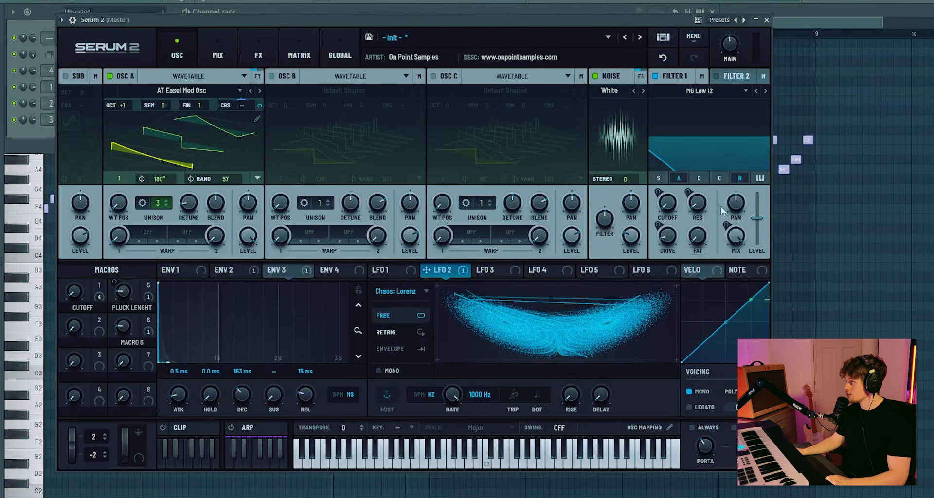
pyautogui.click(744, 179)
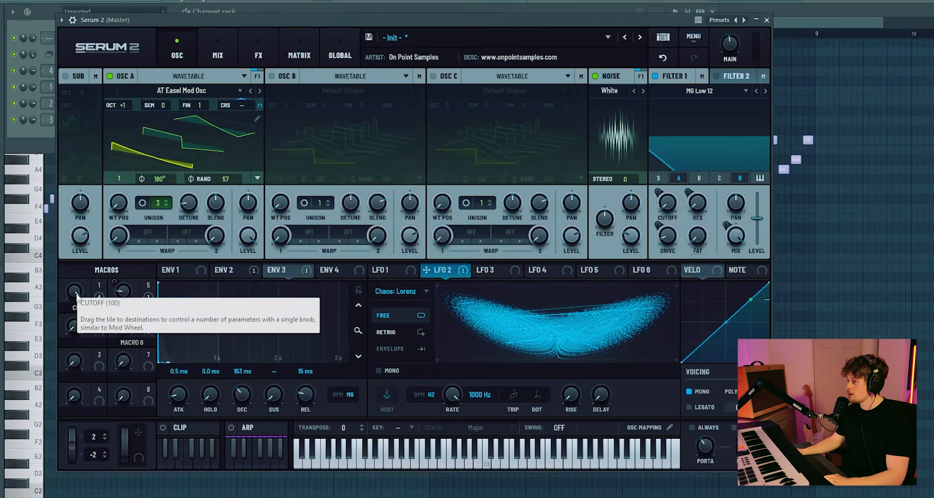
pyautogui.moveTo(80, 298); pyautogui.dragTo(70, 419)
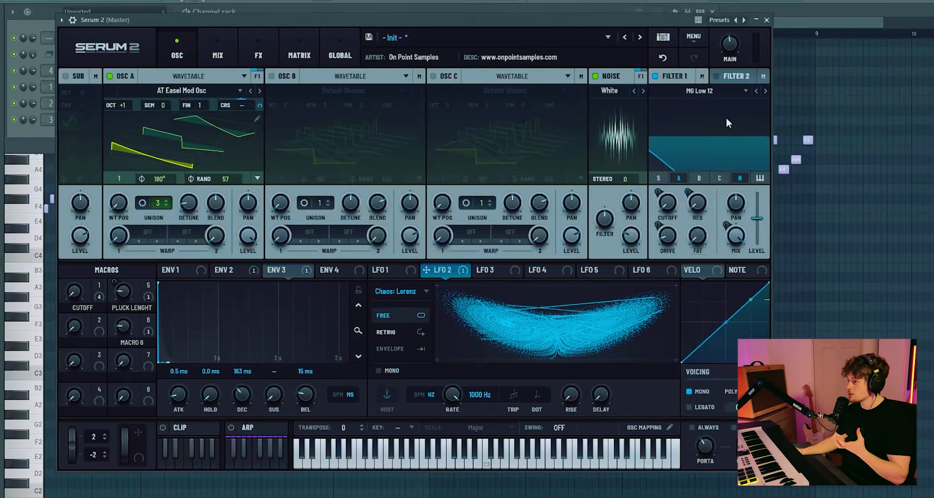
# - Add a Filter effect to the main effects chain and place it below both distortions
pyautogui.click(259, 51)
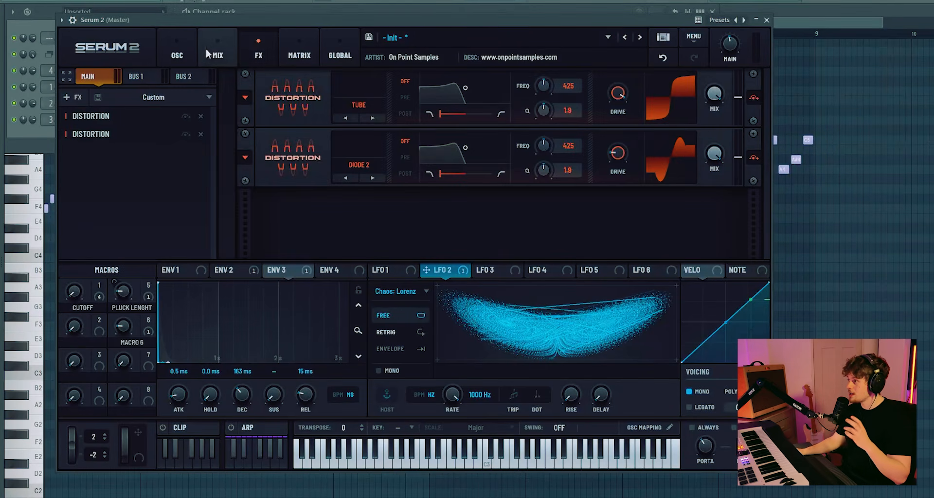
pyautogui.click(192, 48)
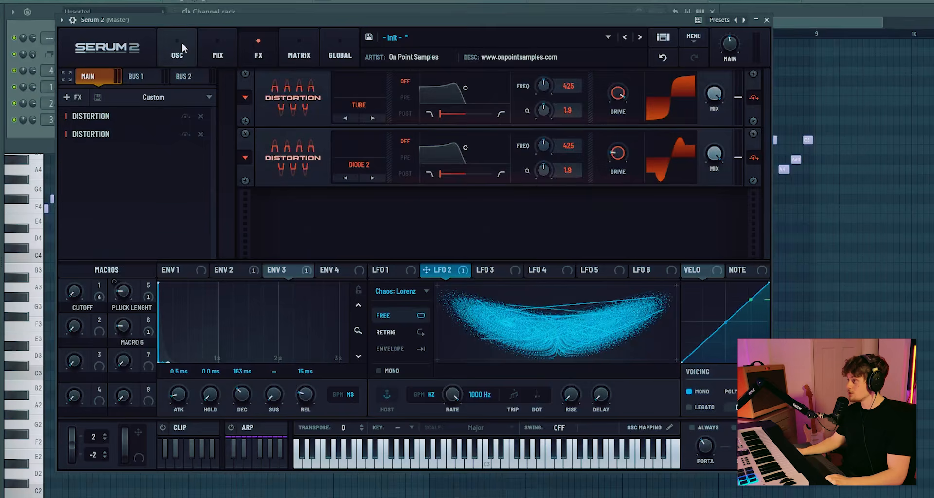
pyautogui.click(182, 43)
pyautogui.click(259, 54)
pyautogui.click(67, 97)
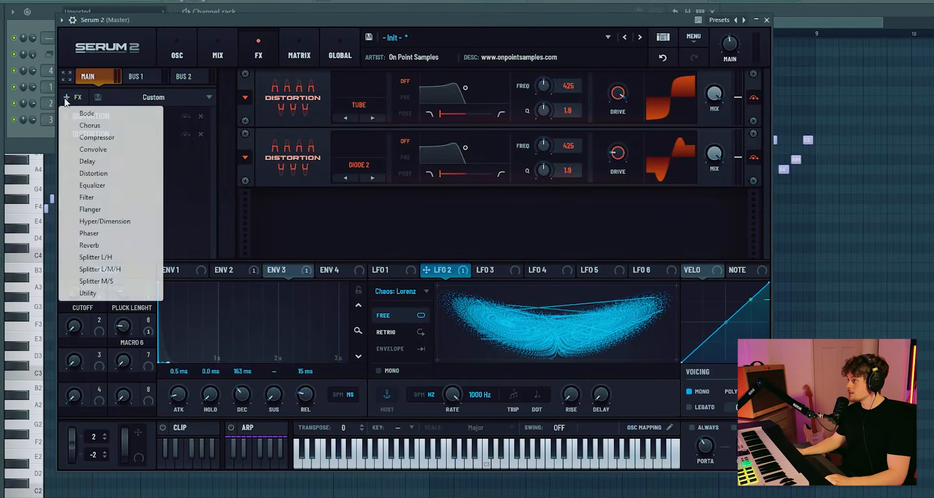
pyautogui.click(94, 200)
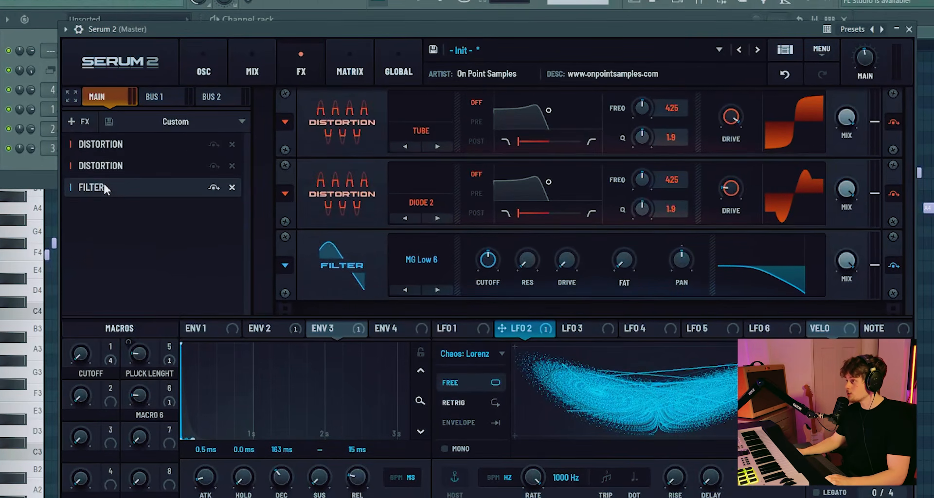
pyautogui.moveTo(96, 160); pyautogui.dragTo(106, 117)
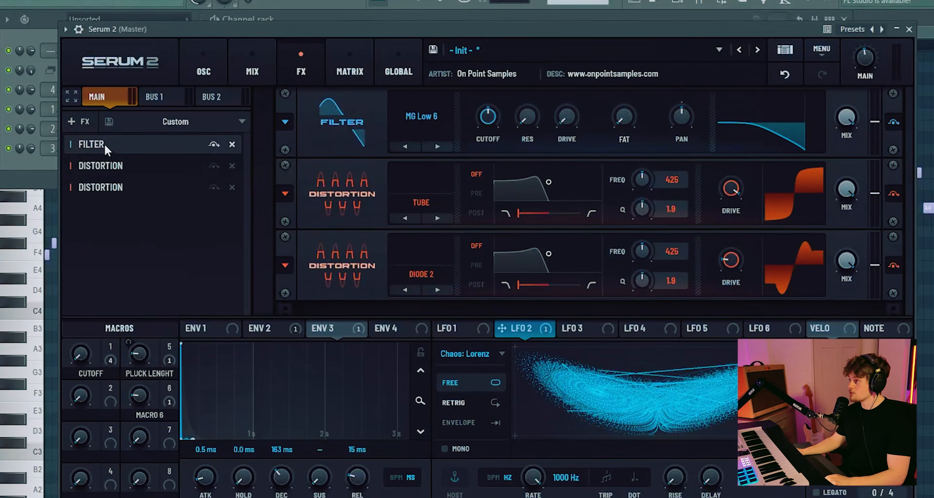
pyautogui.moveTo(106, 148); pyautogui.dragTo(127, 189)
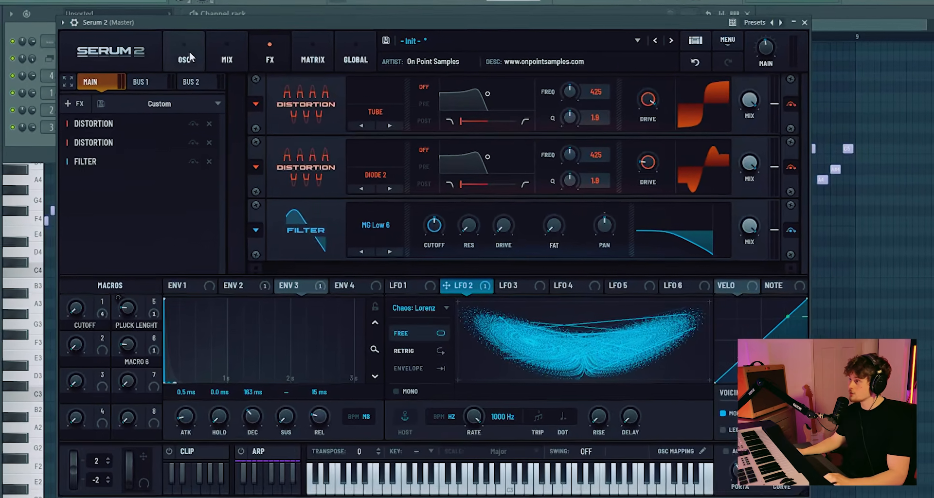
# - Examine Filter 1's output routing and bus sends in comparison with the order of the main effects chain
pyautogui.click(187, 57)
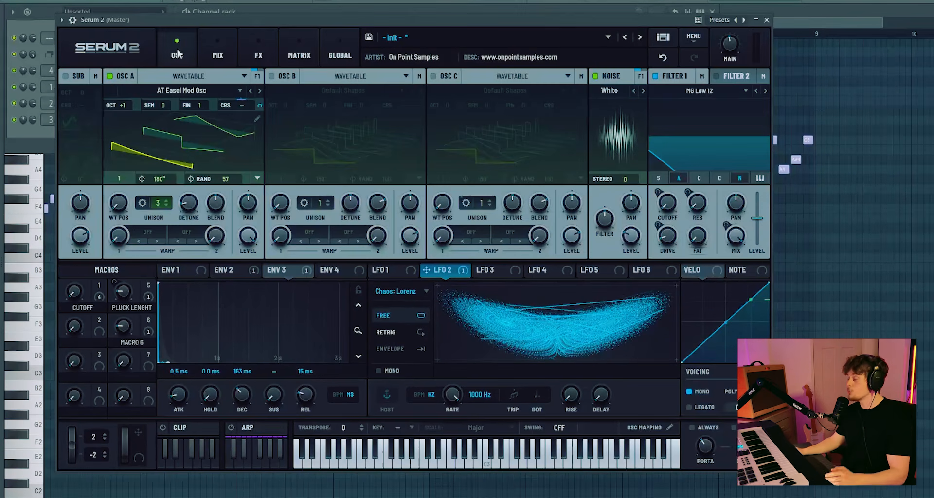
pyautogui.click(258, 51)
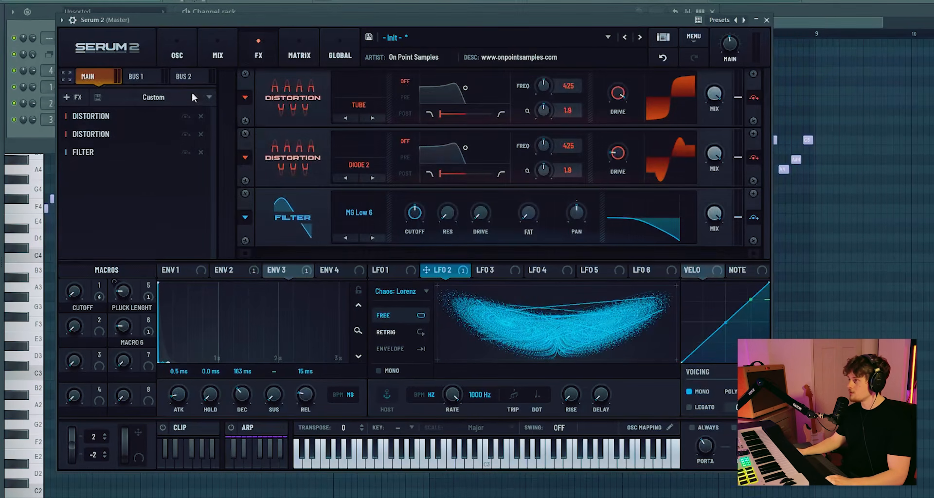
pyautogui.click(177, 53)
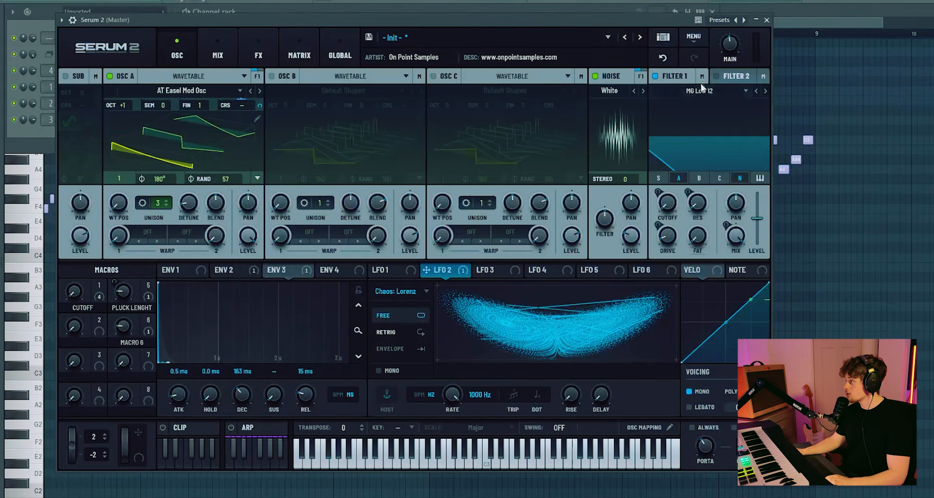
pyautogui.click(702, 77)
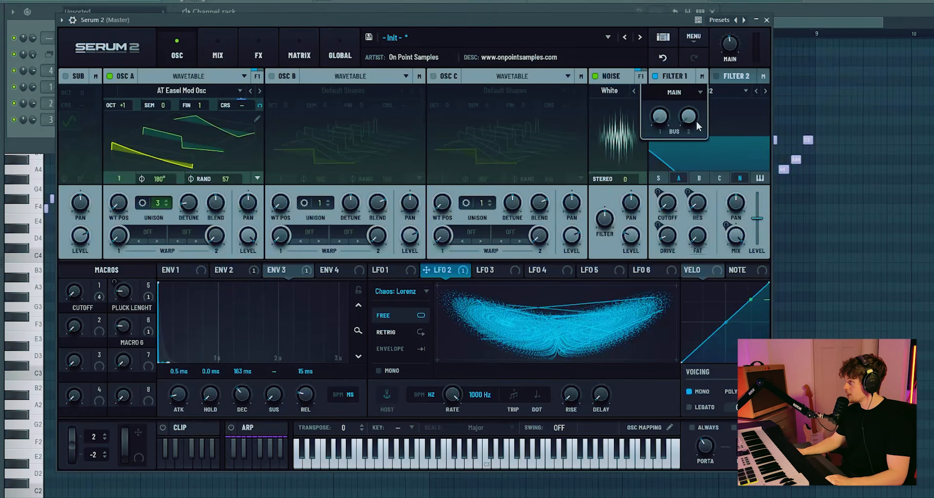
pyautogui.click(259, 54)
pyautogui.click(189, 63)
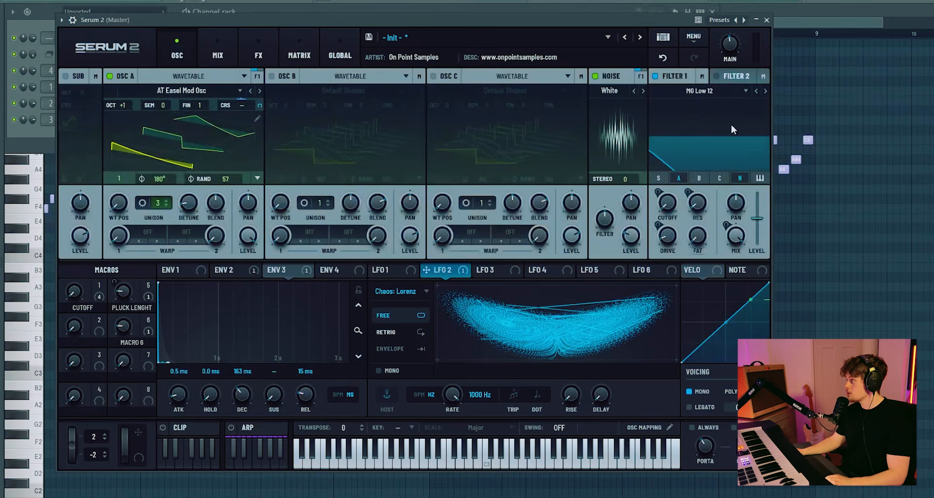
pyautogui.click(704, 76)
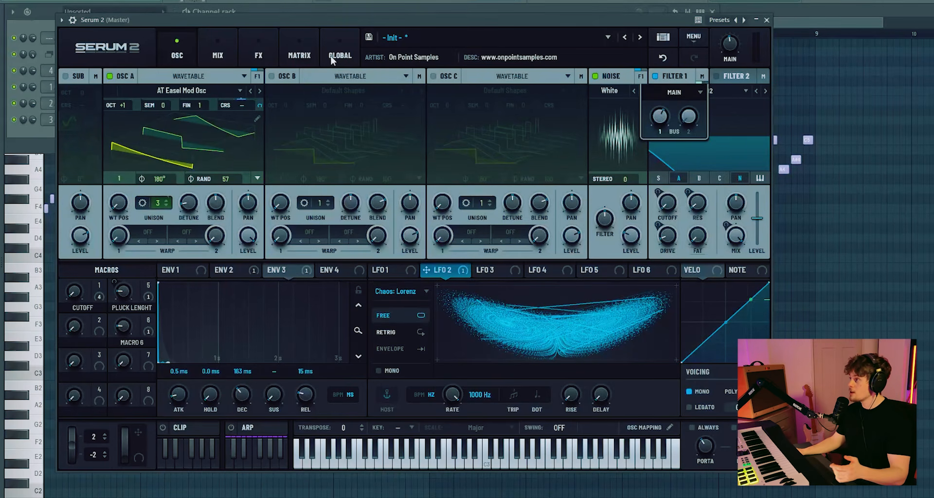
pyautogui.click(258, 55)
pyautogui.click(175, 58)
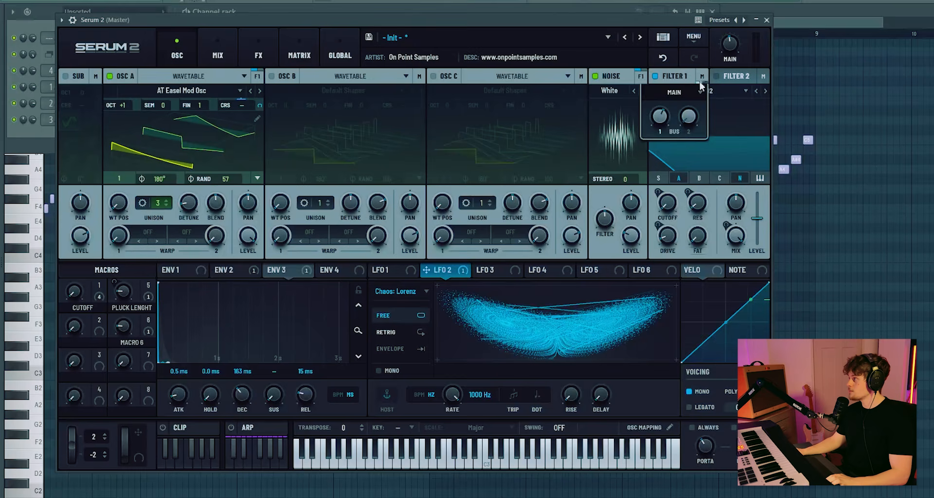
# - Set the effects filter to MG Low 12 and modulate its cutoff with Env 2 at about 81% and a small amount of Env 3
pyautogui.click(259, 54)
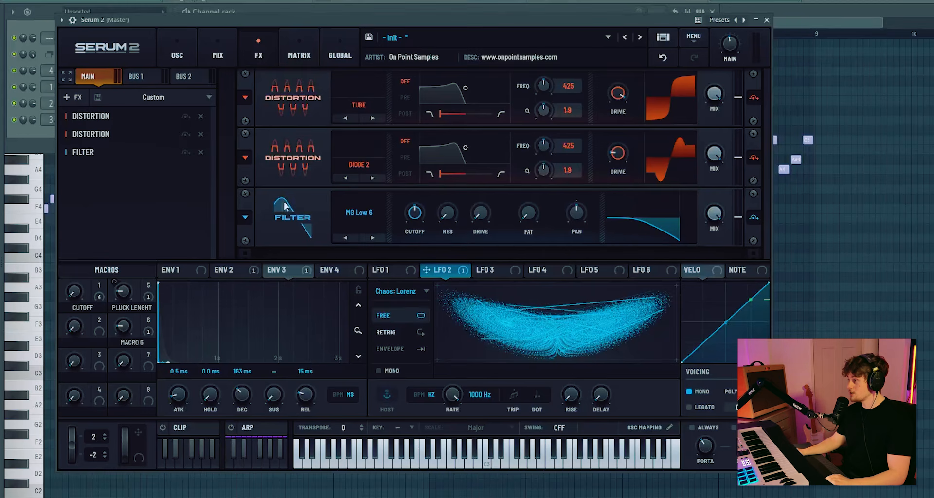
pyautogui.moveTo(258, 271); pyautogui.dragTo(406, 196)
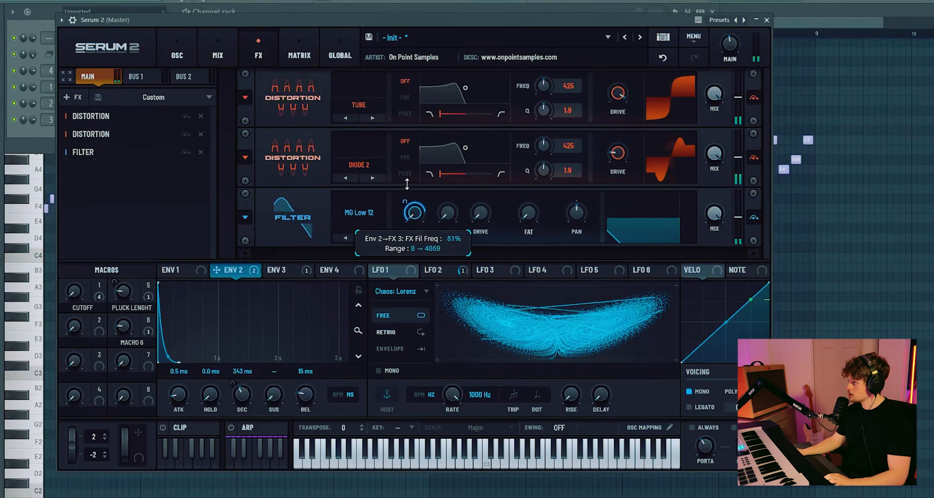
pyautogui.moveTo(280, 271); pyautogui.dragTo(413, 215)
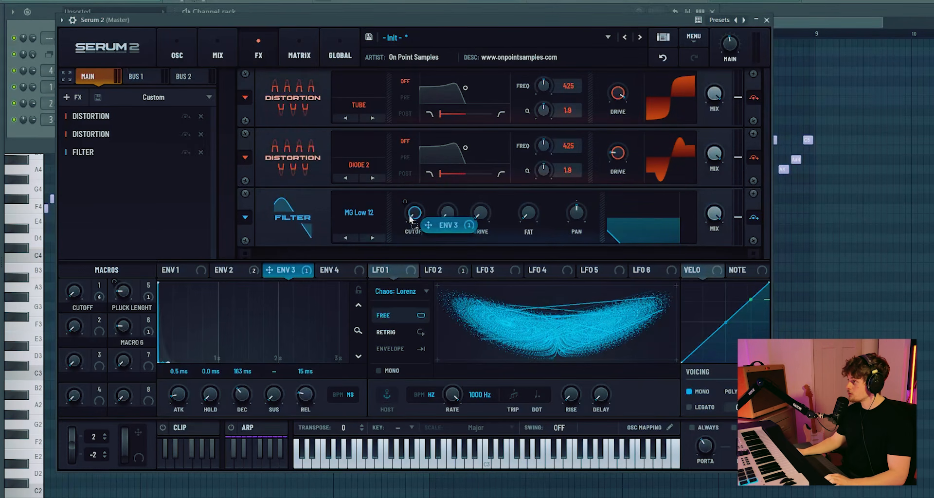
pyautogui.moveTo(405, 202); pyautogui.dragTo(403, 253)
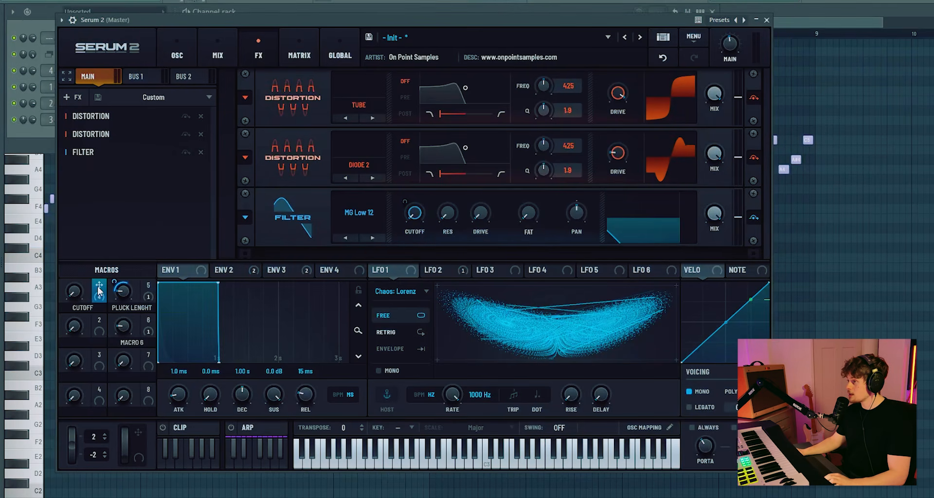
# - Map the Cutoff macro to the effects filter's cutoff at about 74% and to its mix at full negative amount
pyautogui.moveTo(98, 286); pyautogui.dragTo(412, 214)
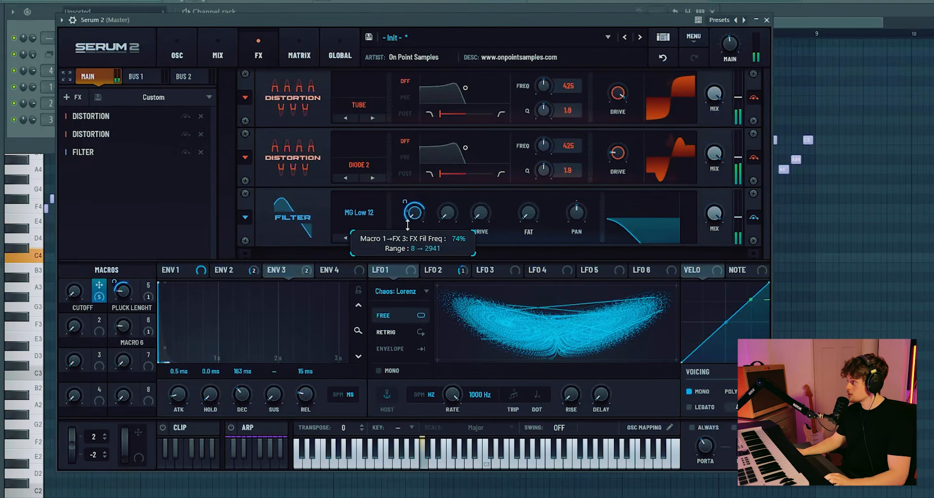
pyautogui.click(177, 49)
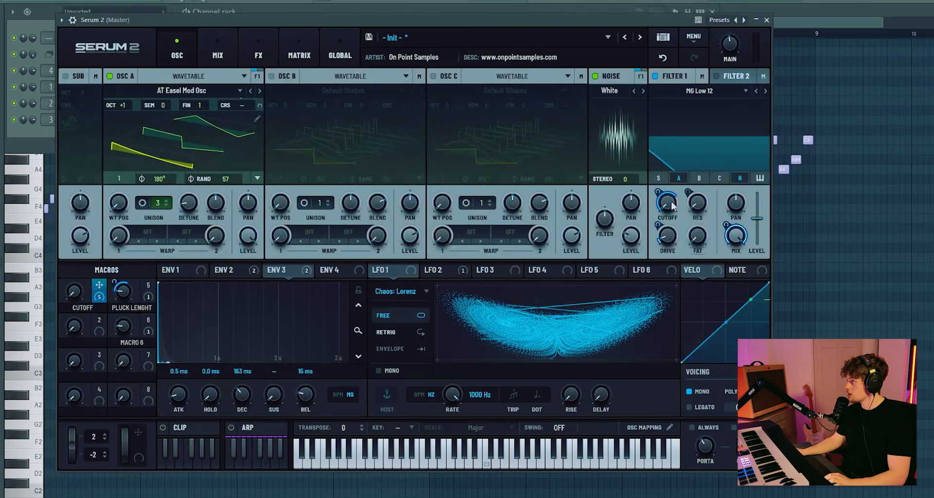
pyautogui.click(241, 65)
pyautogui.moveTo(99, 286); pyautogui.dragTo(714, 213)
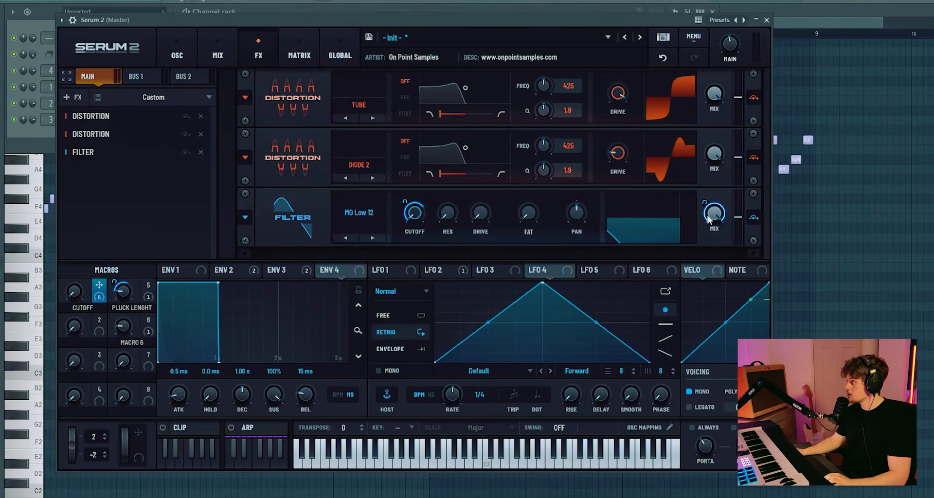
# - Bend the source curve of the Macro 1 to effects filter frequency modulation into a gentle upward exponential shape
pyautogui.click(306, 44)
pyautogui.scroll(-3, 116, 146)
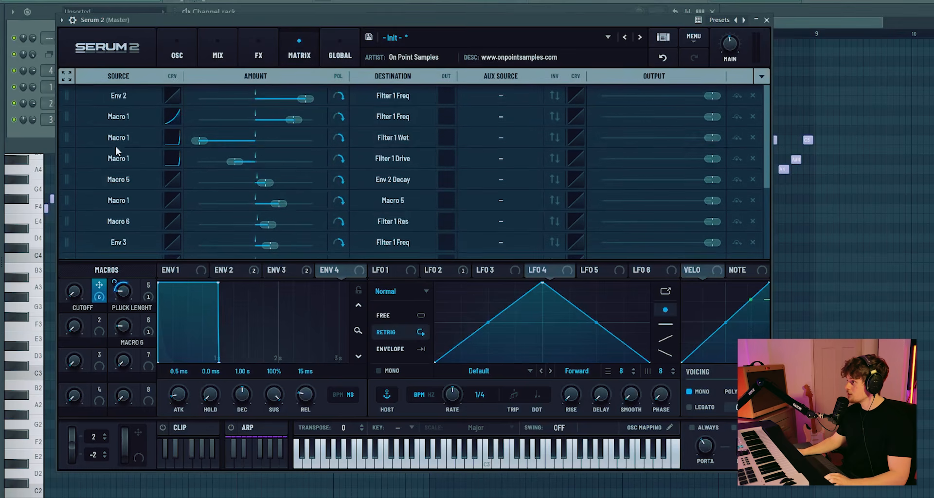
pyautogui.scroll(-5, 145, 140)
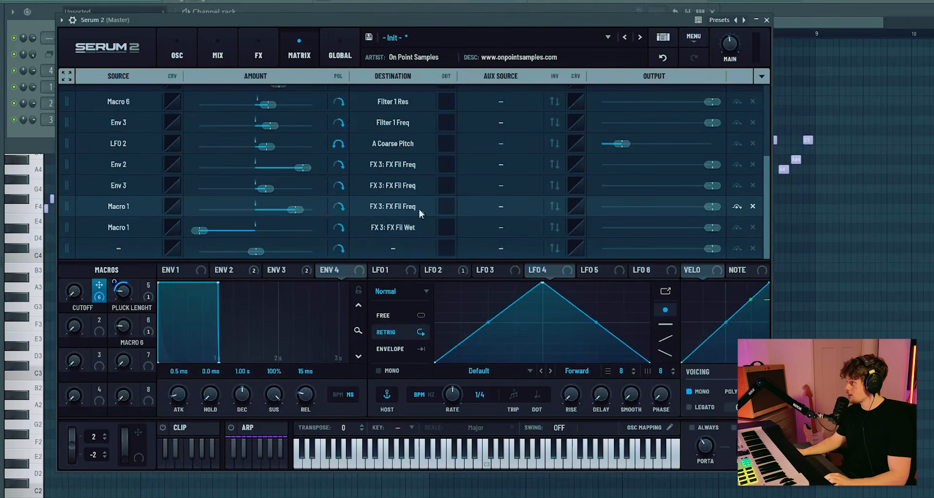
pyautogui.click(175, 205)
pyautogui.moveTo(532, 135); pyautogui.dragTo(530, 146)
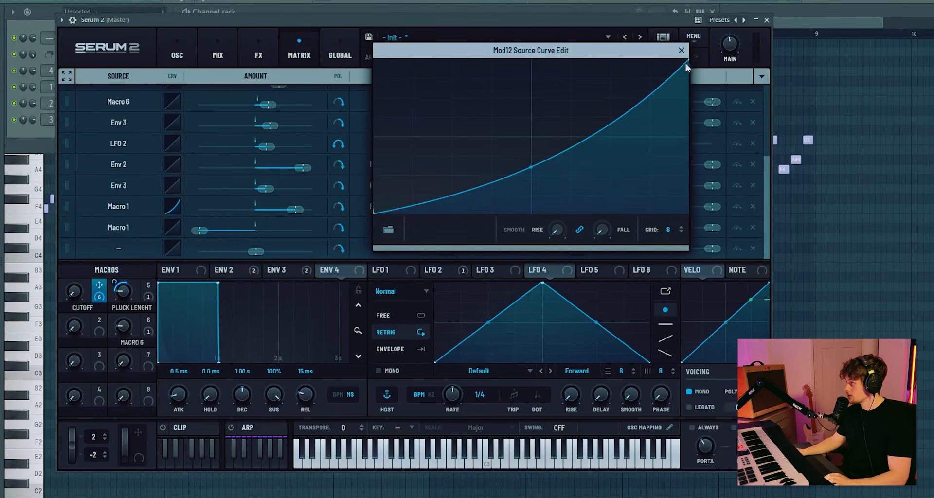
# - Reshape the Macro 1 to effects filter wet curve to stay at zero until near the end and rise steeply
pyautogui.click(172, 227)
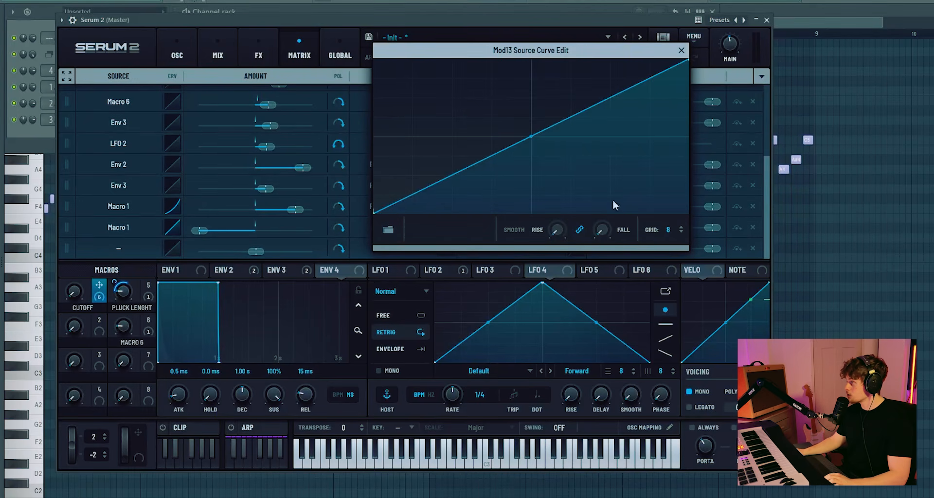
pyautogui.doubleClick(650, 200)
pyautogui.moveTo(651, 199); pyautogui.dragTo(653, 213)
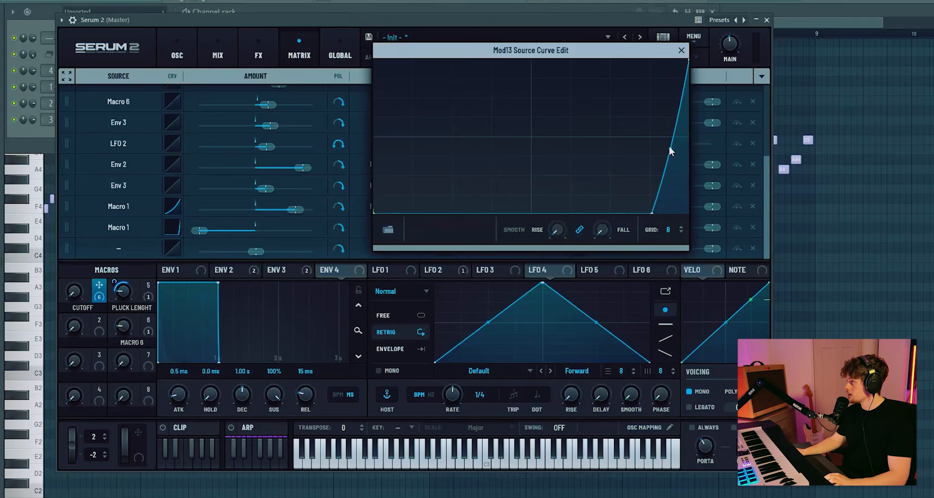
pyautogui.click(682, 50)
# - Compare Filter 1 with the effects-chain filter and switch Filter 1 off
pyautogui.click(177, 48)
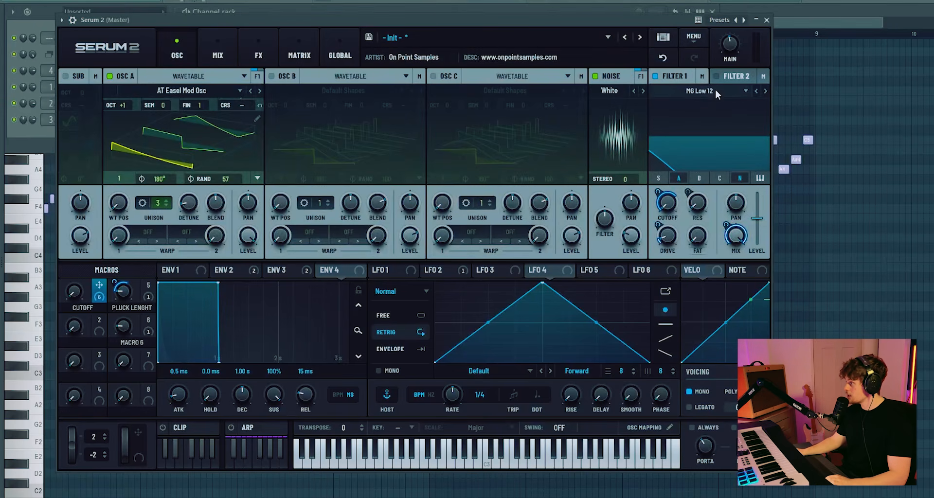
pyautogui.click(284, 37)
pyautogui.click(261, 50)
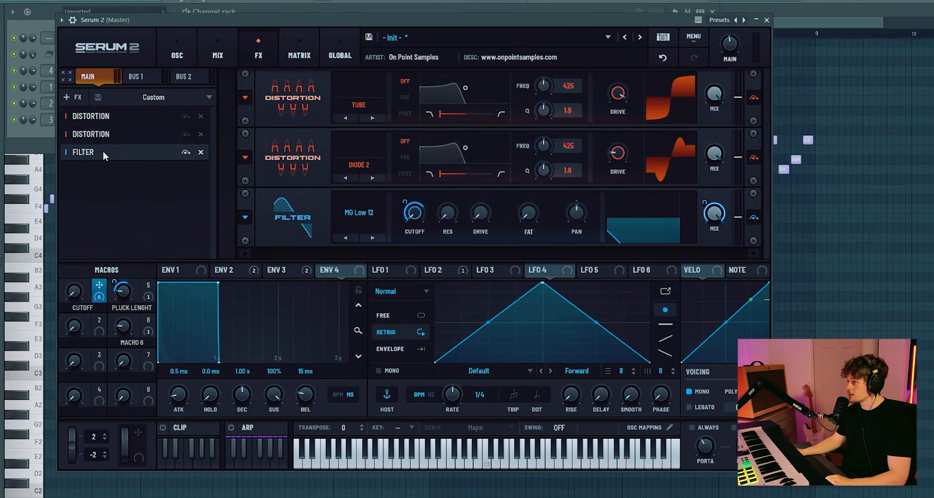
pyautogui.click(178, 46)
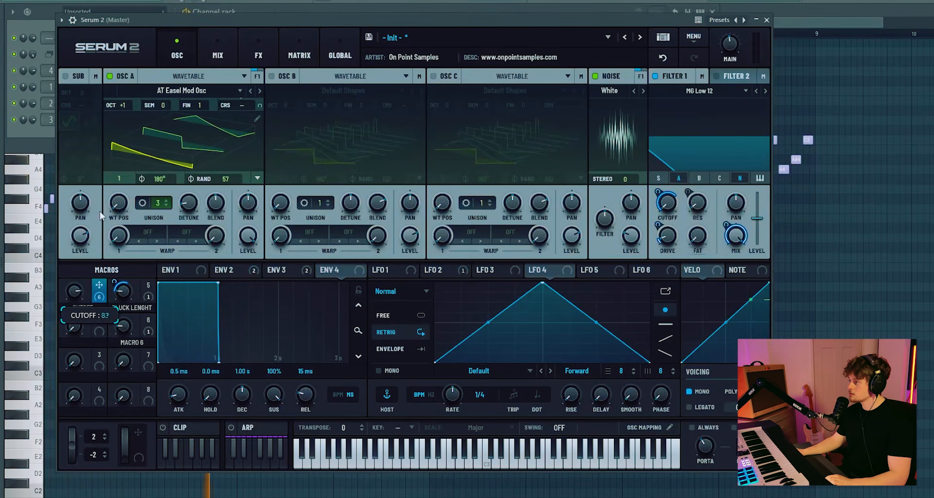
pyautogui.click(655, 76)
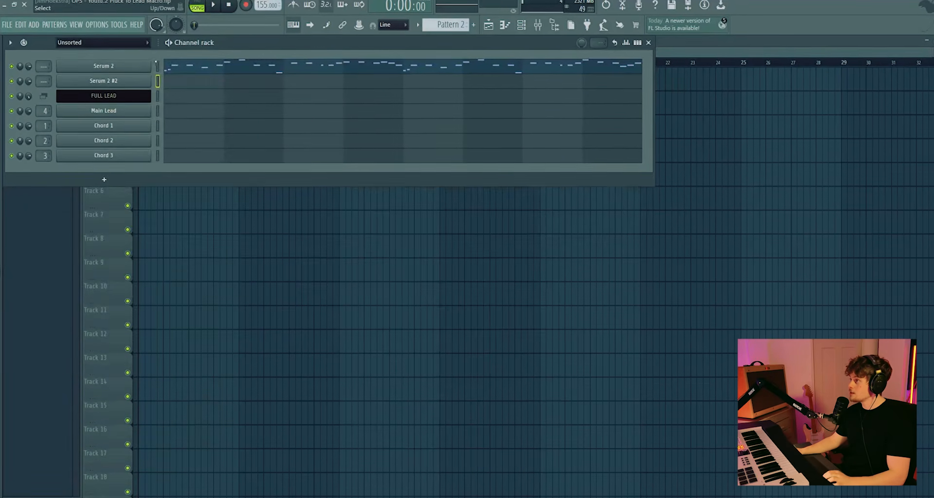
# - Remove all effects from the Serum 2 #2 instance and set its oscillator A unison to 16 voices
pyautogui.click(115, 78)
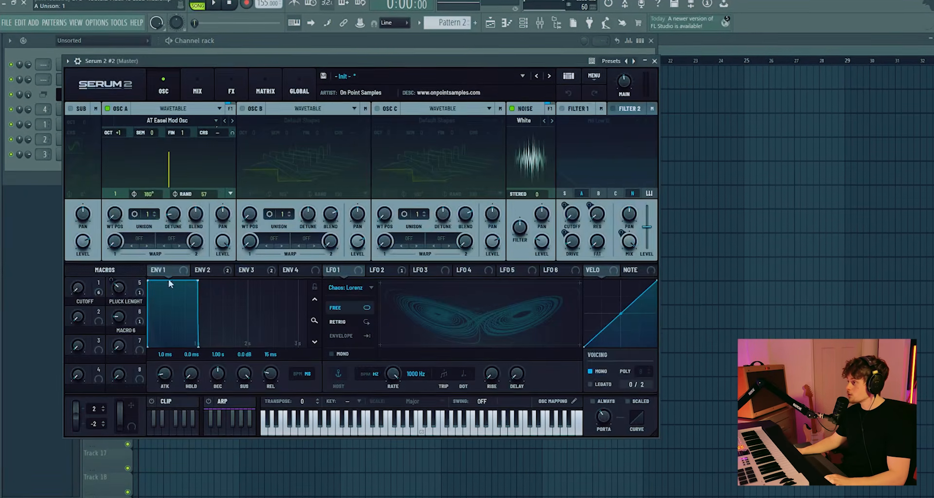
pyautogui.click(232, 91)
pyautogui.click(185, 141)
pyautogui.click(186, 125)
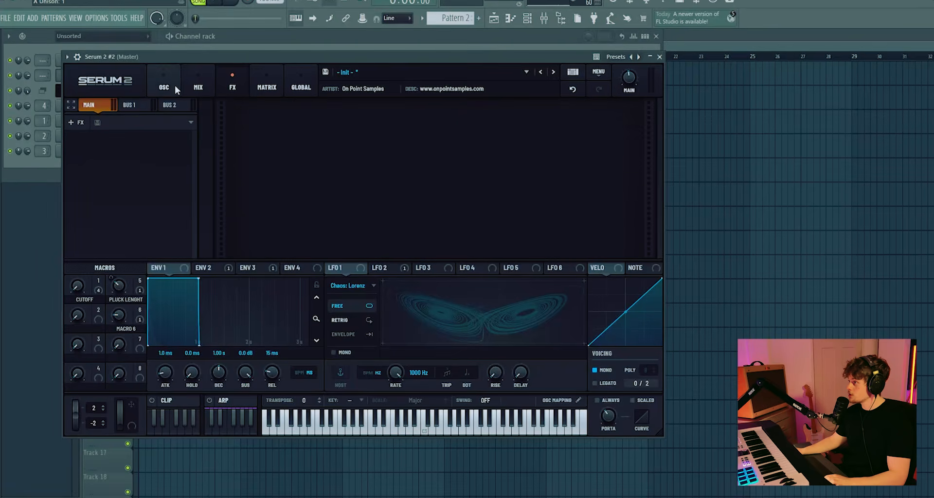
pyautogui.click(175, 89)
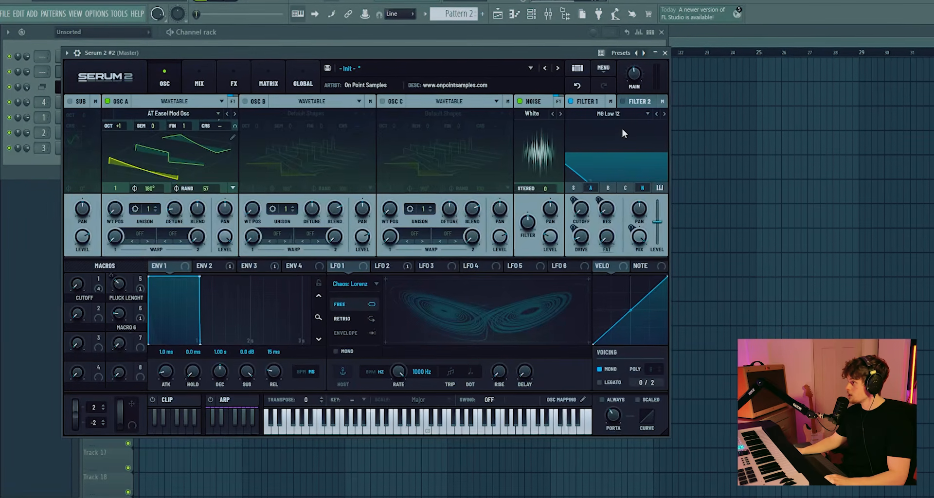
pyautogui.moveTo(147, 209); pyautogui.dragTo(176, 152)
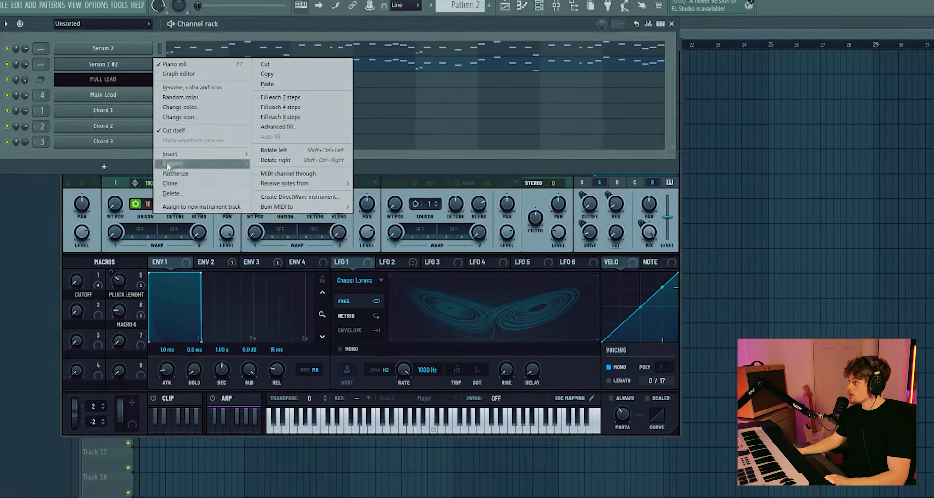
# - Clone Serum 2 #2 and give the copy's oscillator A wavetable position 2, lower detune and 5 unison voices
pyautogui.click(169, 184)
pyautogui.click(147, 92)
pyautogui.moveTo(124, 235); pyautogui.dragTo(123, 184)
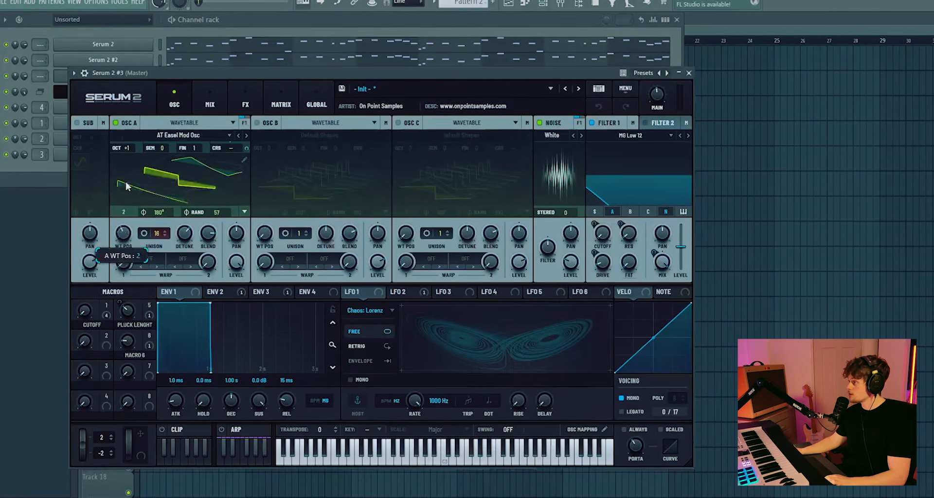
pyautogui.moveTo(185, 235); pyautogui.dragTo(185, 253)
pyautogui.moveTo(157, 235); pyautogui.dragTo(150, 290)
# - Enable oscillator B with Default Shapes at octave +1 in Serum 2 #3 and route it to Filter 1
pyautogui.click(258, 120)
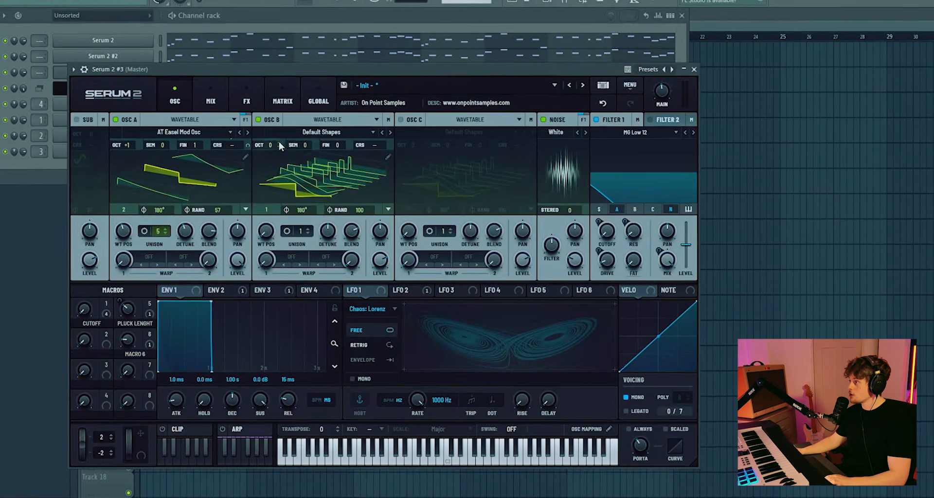
pyautogui.click(639, 209)
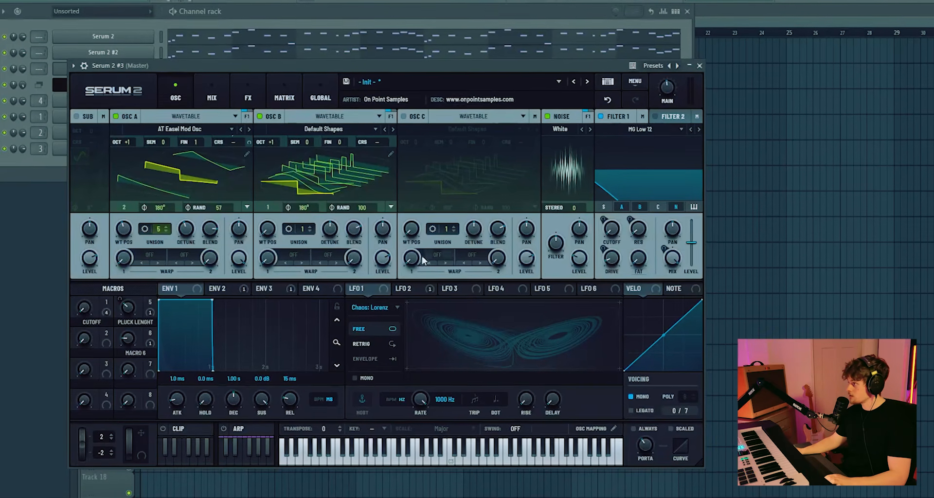
pyautogui.moveTo(382, 265)
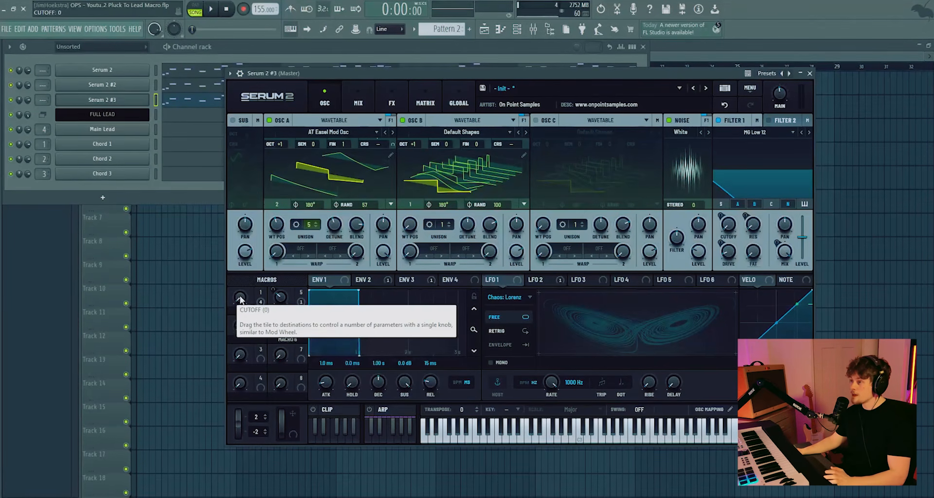
# - Create an automation clip for the Cutoff macro of Serum 2 #3 and move it to Track 3
pyautogui.moveTo(239, 298); pyautogui.dragTo(241, 294)
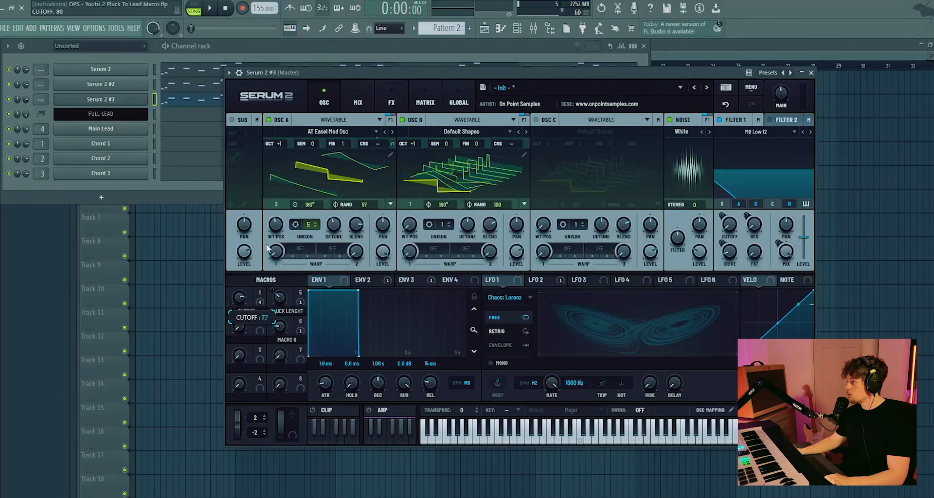
pyautogui.click(116, 28)
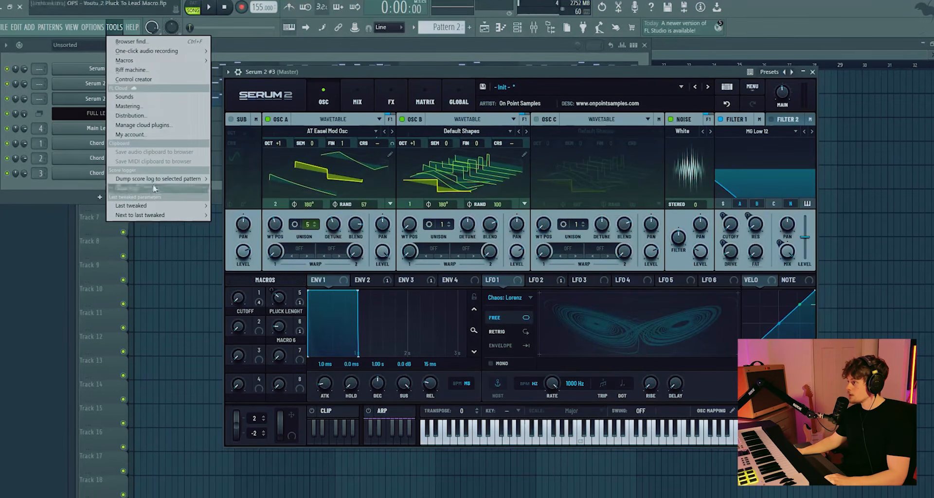
pyautogui.moveTo(146, 205)
pyautogui.click(261, 269)
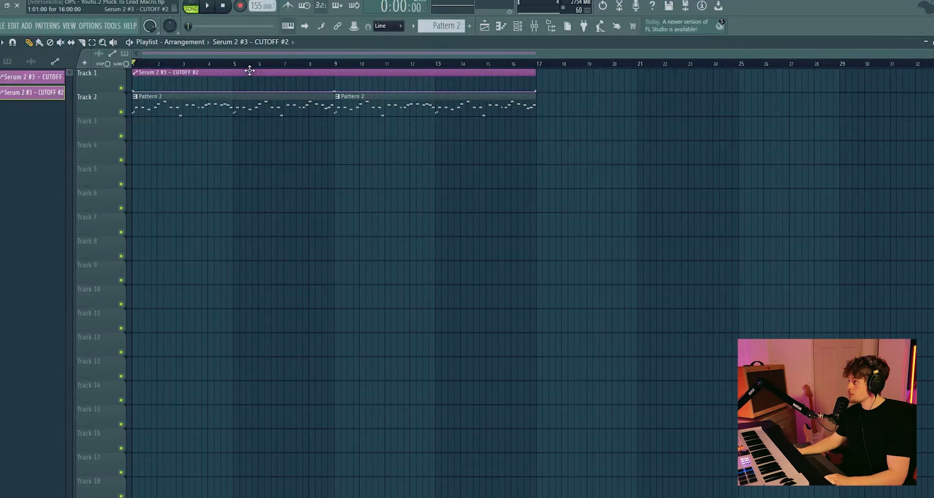
pyautogui.moveTo(249, 71); pyautogui.dragTo(239, 134)
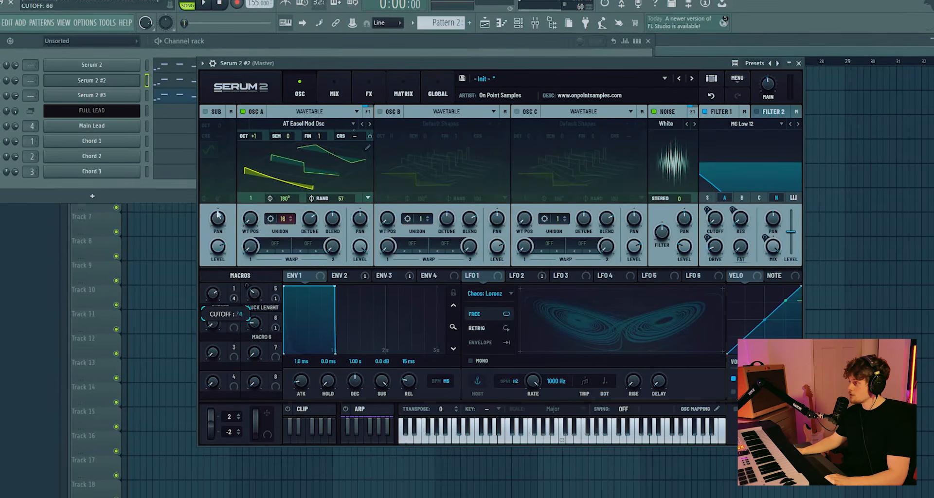
# - Link the Cutoff macro of Serum 2 #2 to the Serum 2 #3 - CUTOFF #2 automation clip and play the arrangement
pyautogui.click(106, 23)
pyautogui.moveTo(126, 205)
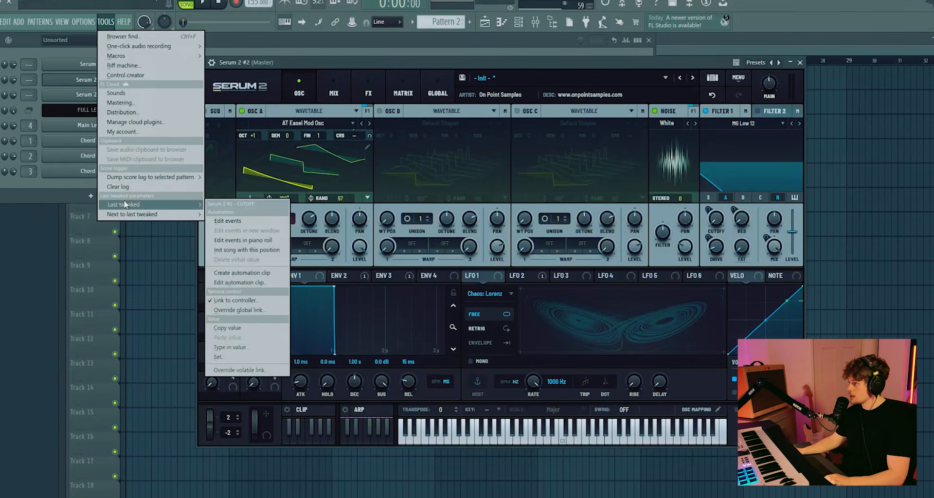
pyautogui.click(235, 300)
pyautogui.click(445, 250)
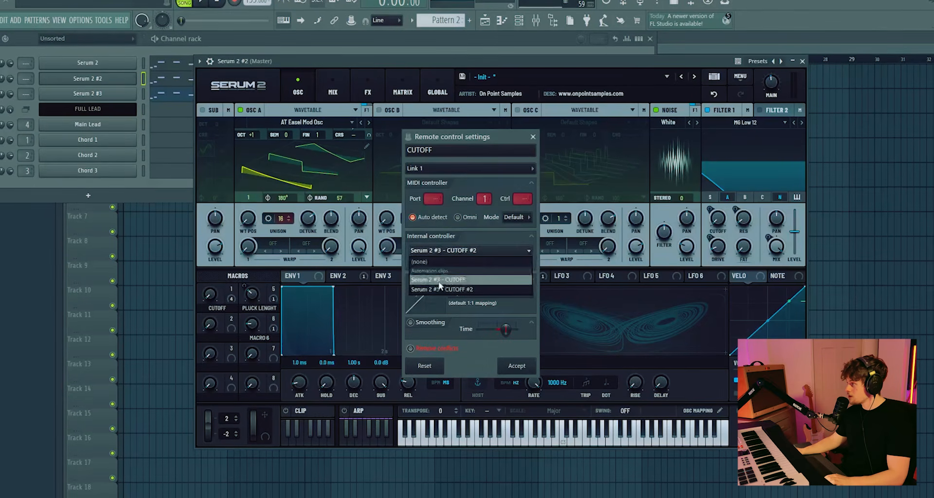
pyautogui.click(470, 290)
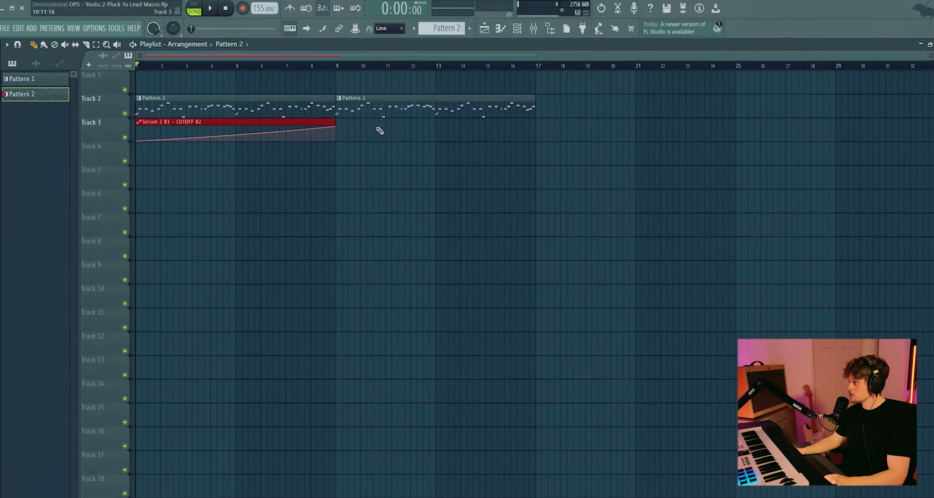
pyautogui.press('space')
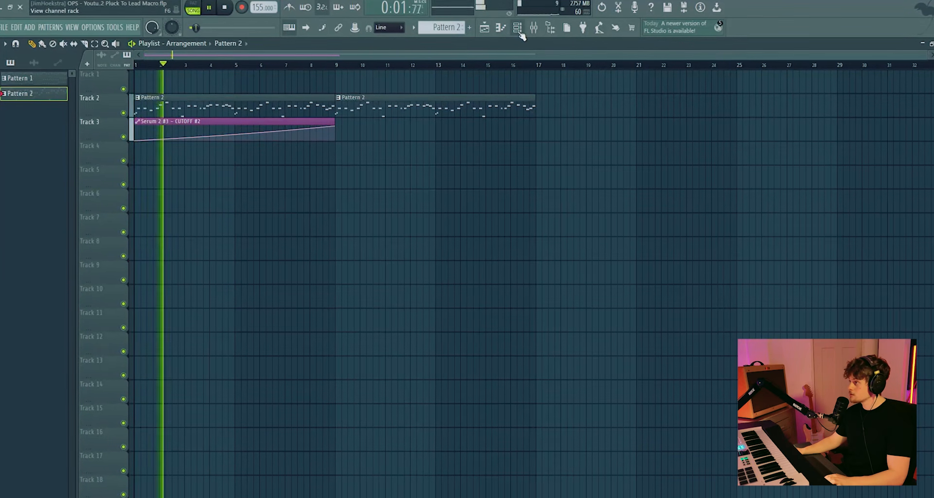